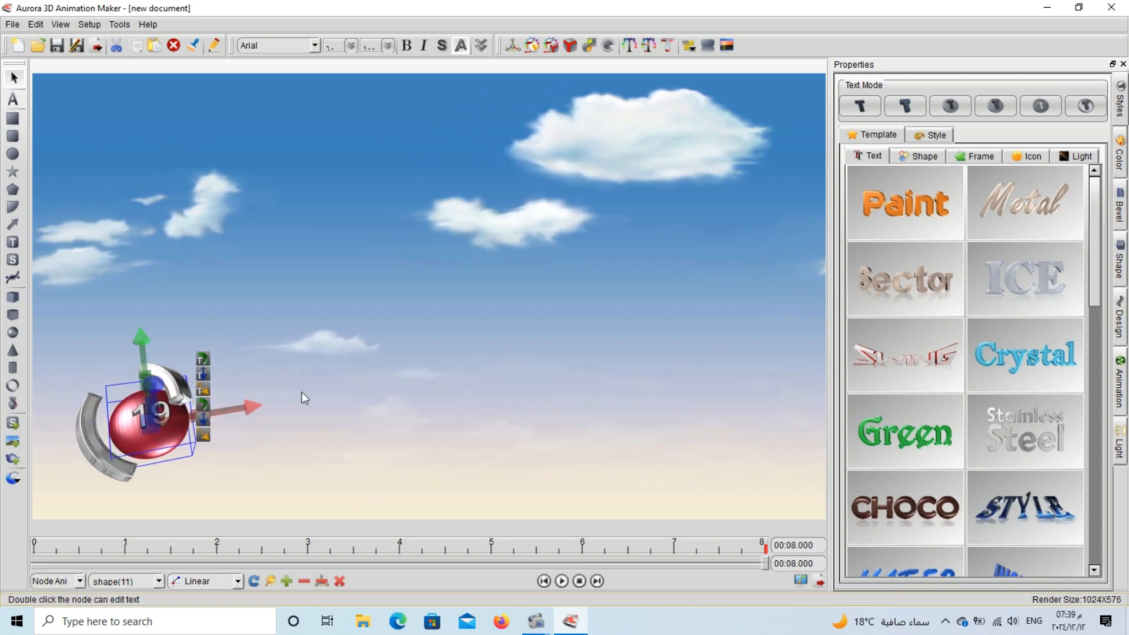
# Stretch the red ball into an ellipsoid with depth 19.10, height 64.04 and width 33.71
pyautogui.click(1124, 266)
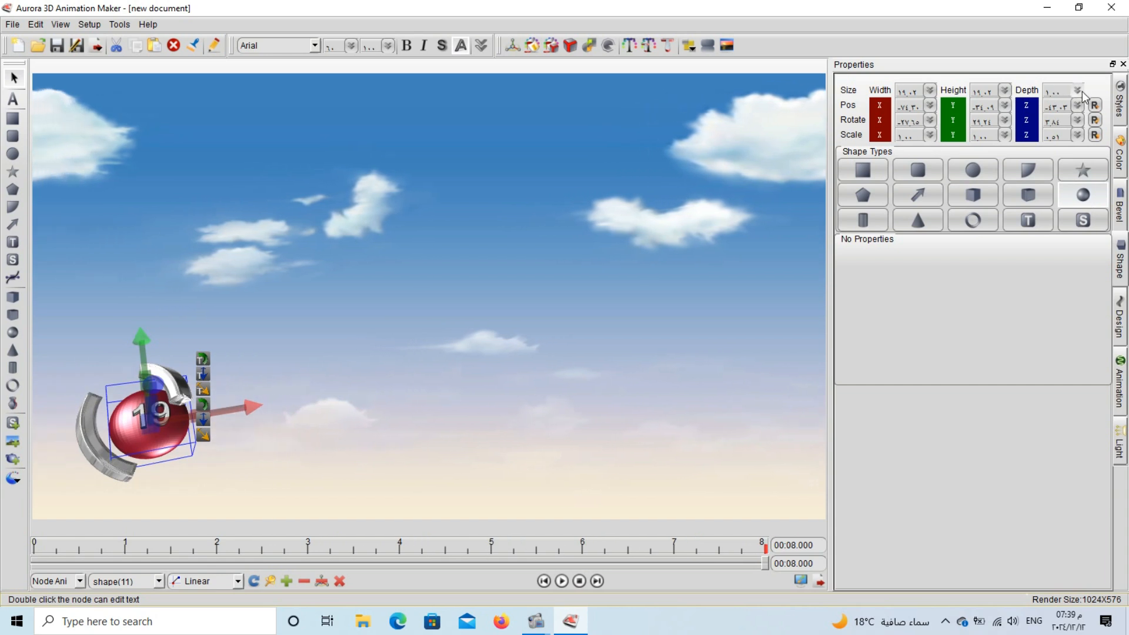
pyautogui.moveTo(1077, 163); pyautogui.dragTo(1077, 152)
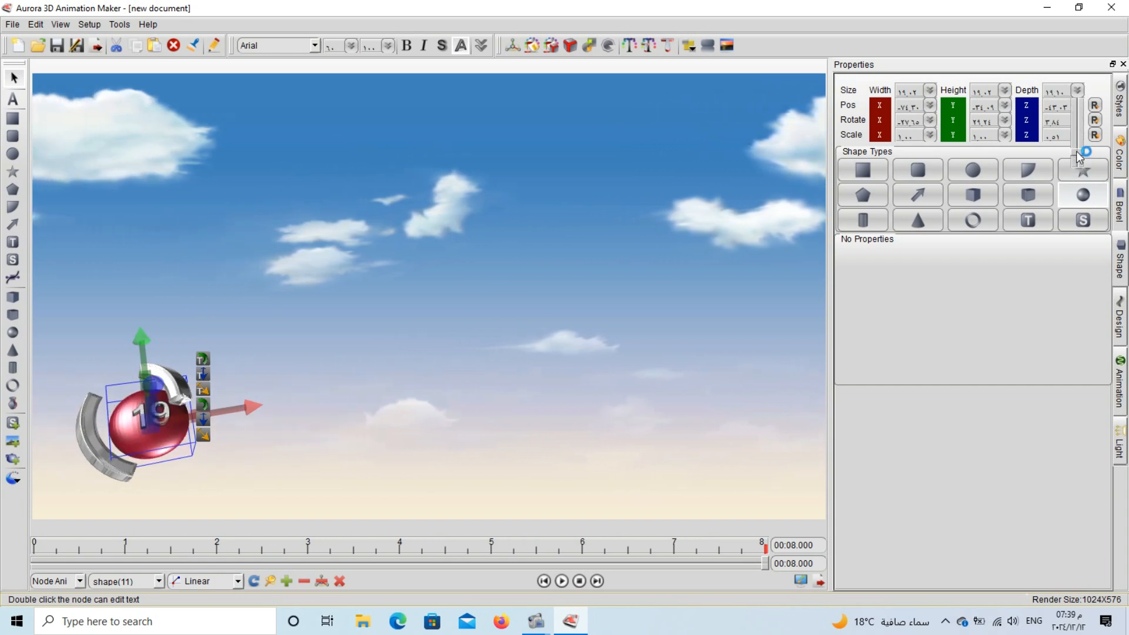
pyautogui.click(1006, 91)
pyautogui.moveTo(1010, 162); pyautogui.dragTo(1006, 152)
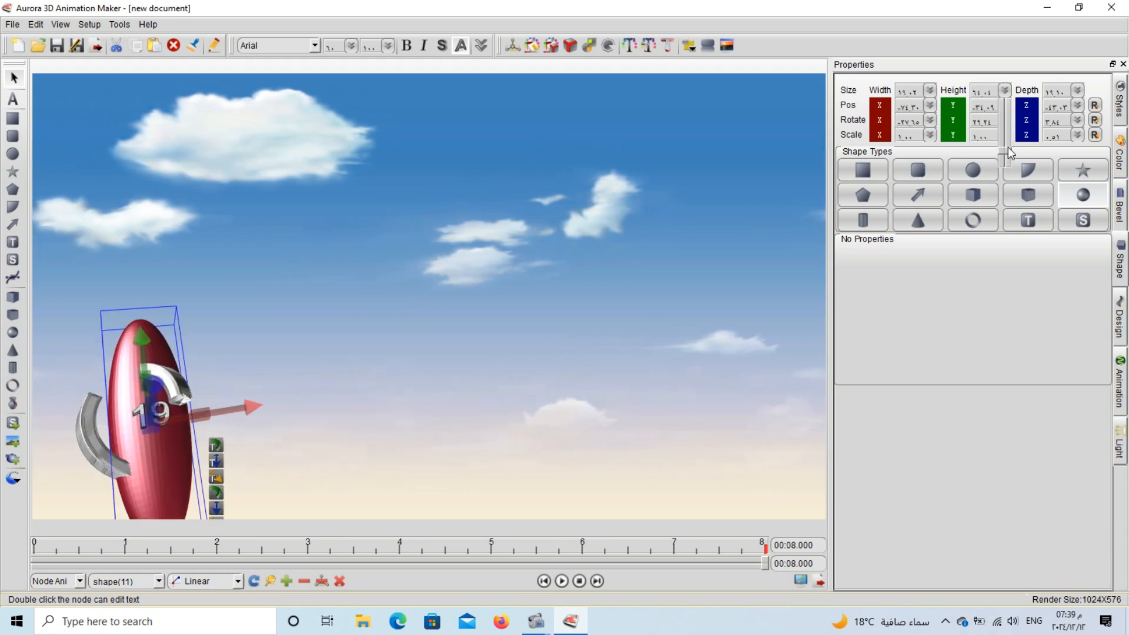
pyautogui.click(930, 90)
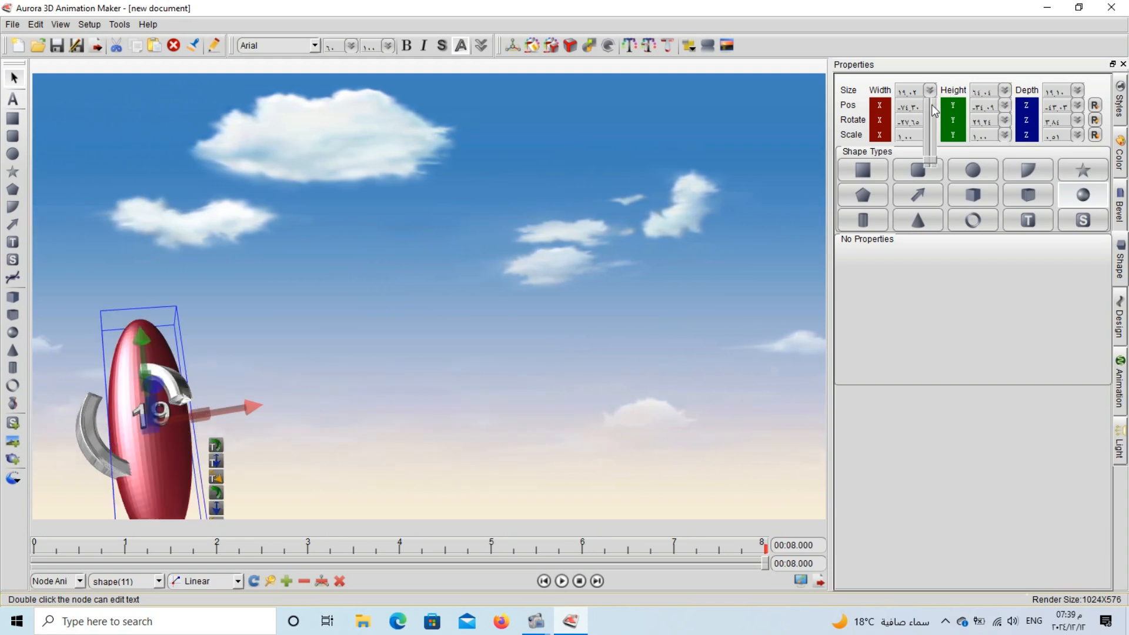
pyautogui.moveTo(926, 161); pyautogui.dragTo(933, 160)
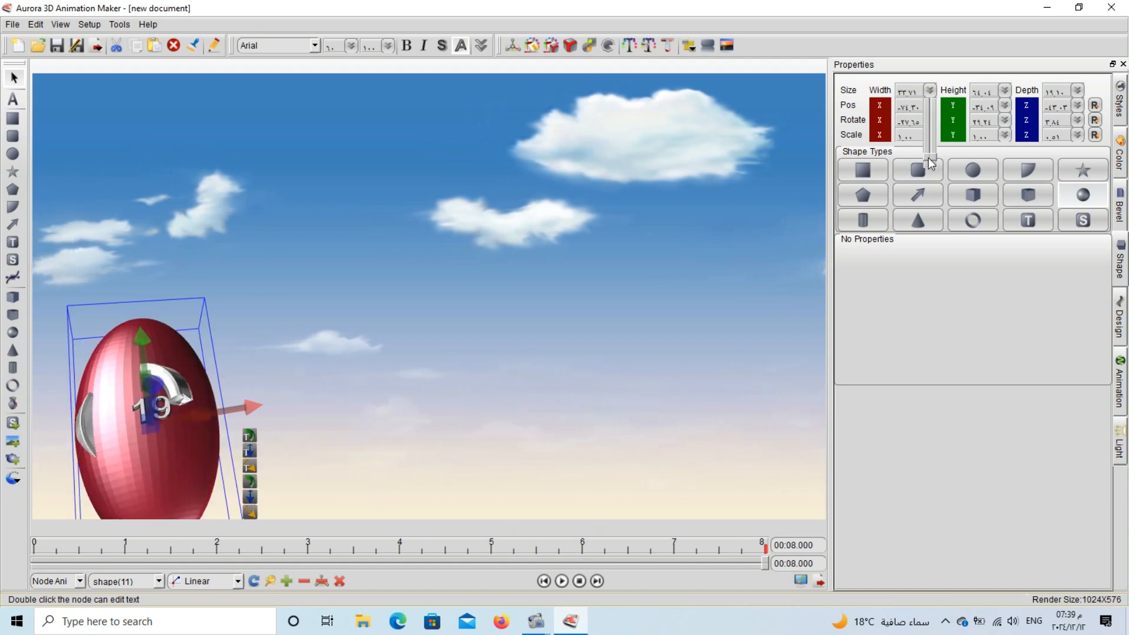
# Delete the two curved silver pieces around the red ellipsoid
pyautogui.click(173, 380)
pyautogui.press('Delete')
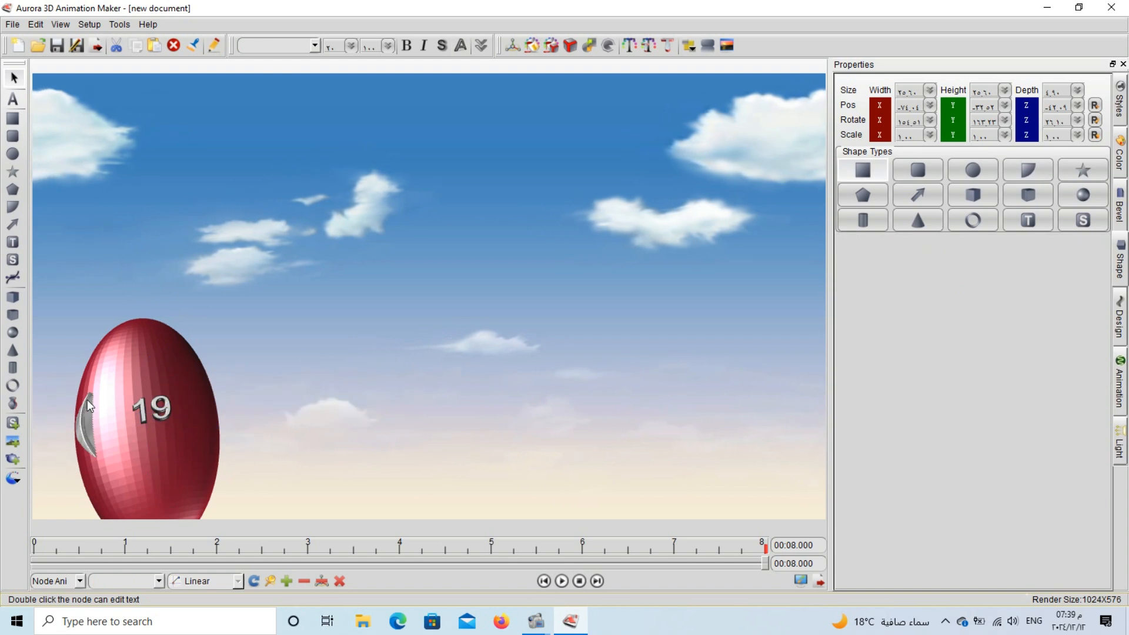
pyautogui.click(87, 400)
pyautogui.moveTo(87, 400); pyautogui.dragTo(168, 338)
pyautogui.press('Delete')
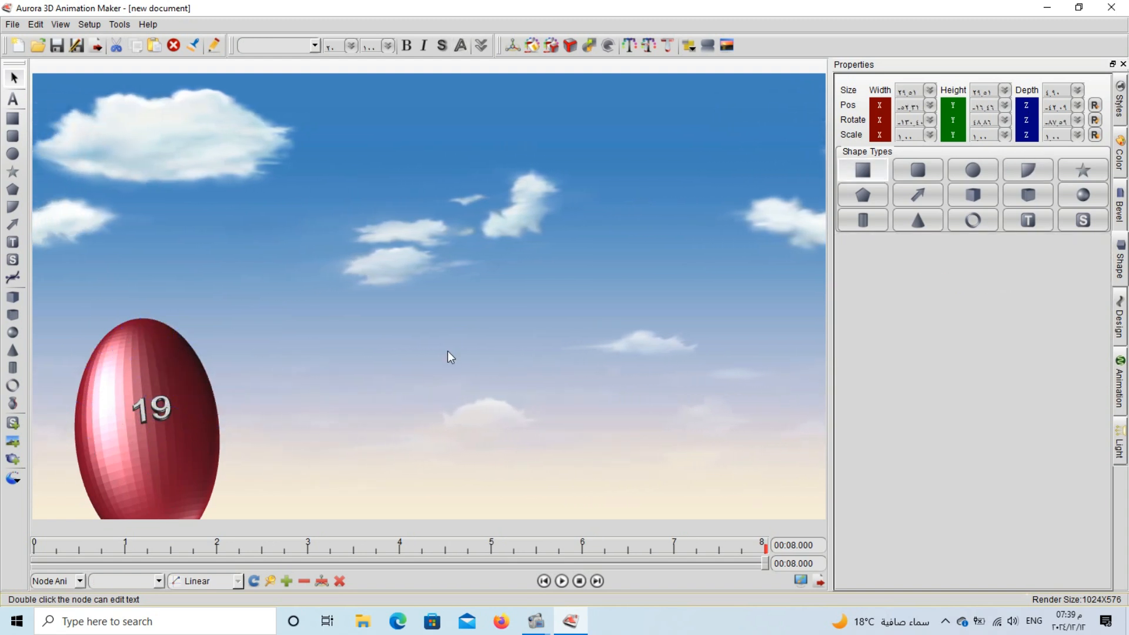
# Set the ellipsoid's side colour to blue, RGB 37, 120, 214
pyautogui.click(1120, 154)
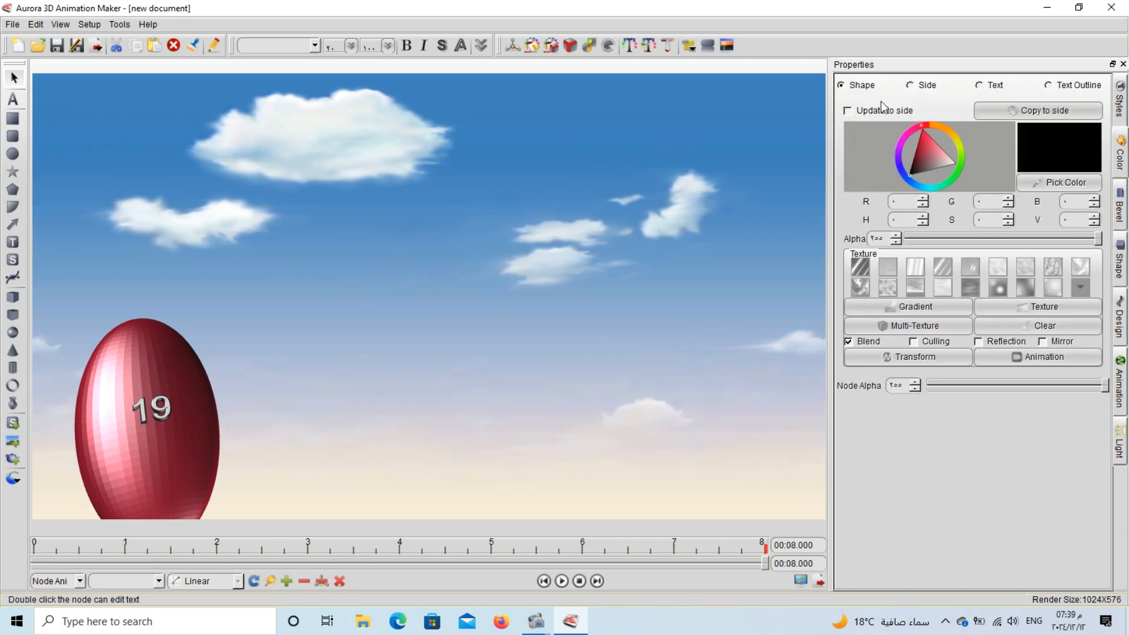
pyautogui.click(128, 391)
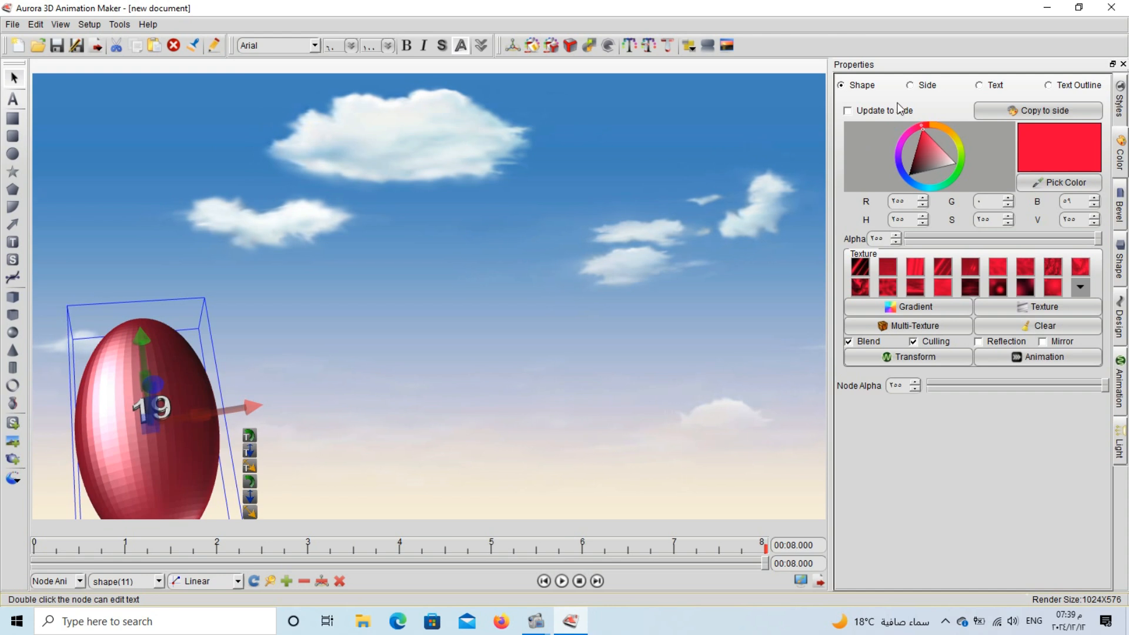
pyautogui.click(920, 90)
pyautogui.click(922, 168)
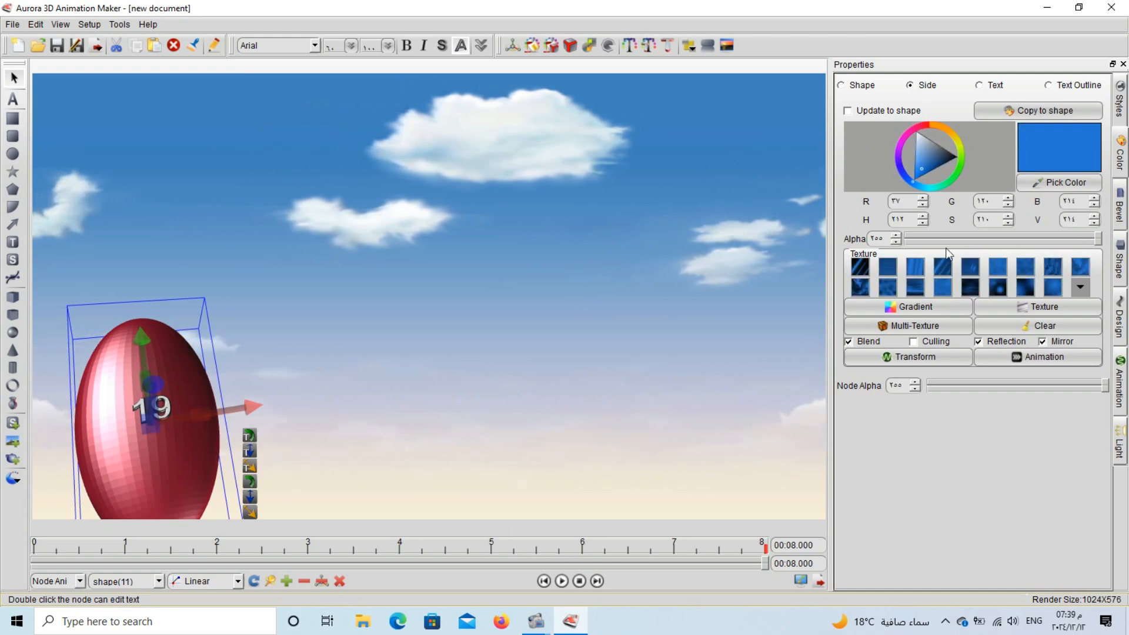
# Recolour the ellipsoid's shape surface to turquoise, RGB 30, 224, 224
pyautogui.click(842, 85)
pyautogui.click(929, 187)
pyautogui.click(929, 174)
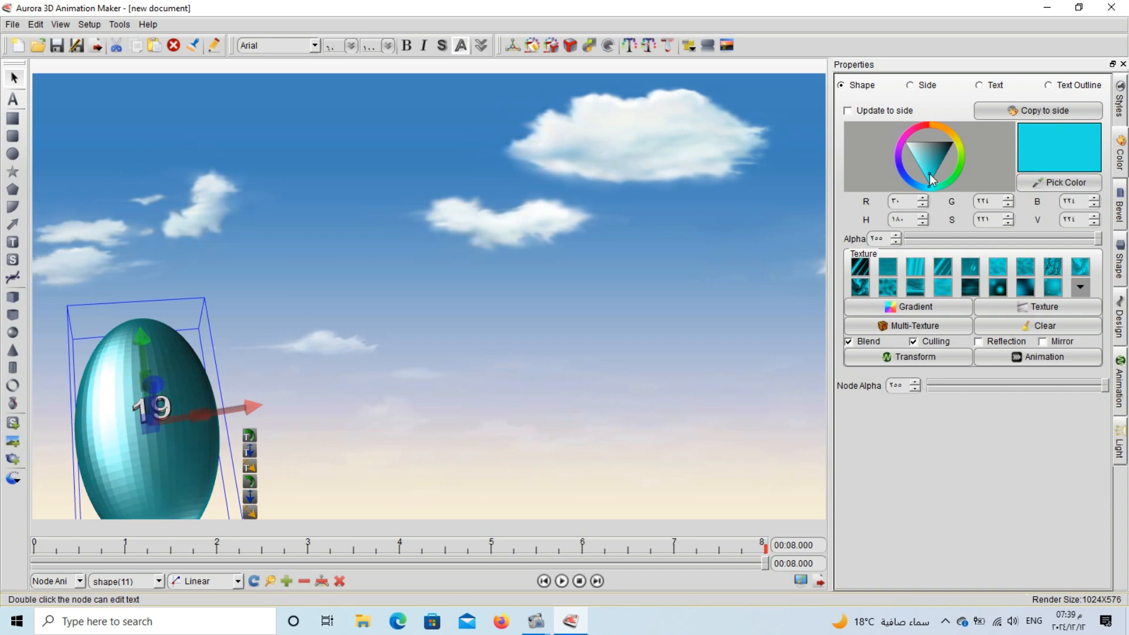
pyautogui.click(991, 265)
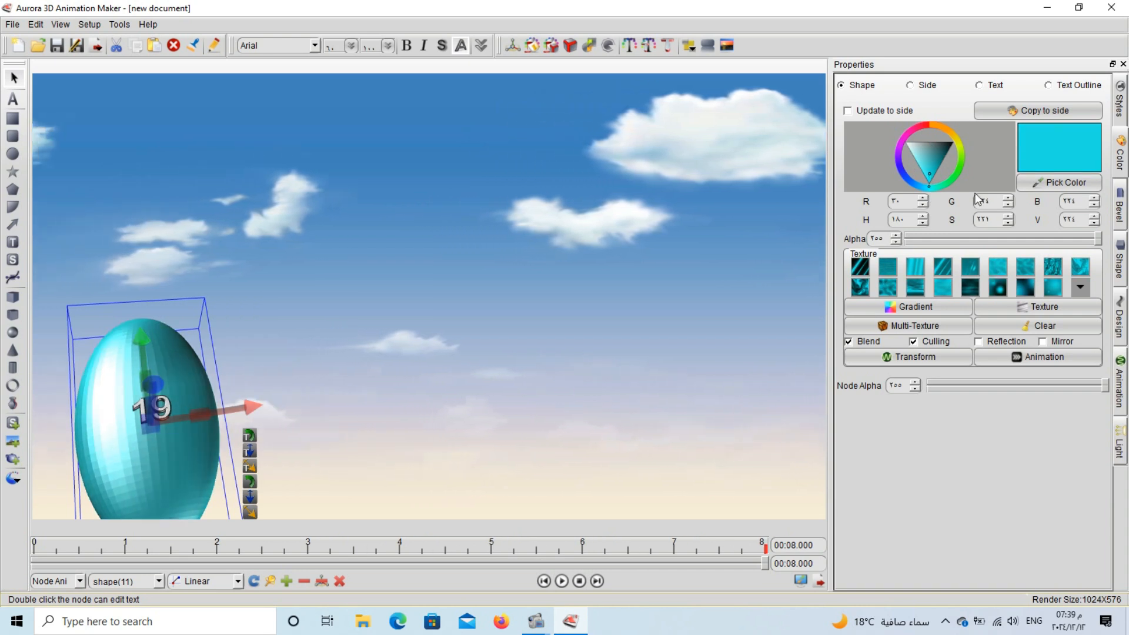
# Change the fill colour of the ellipsoid's "19" text to green
pyautogui.click(991, 83)
pyautogui.click(933, 173)
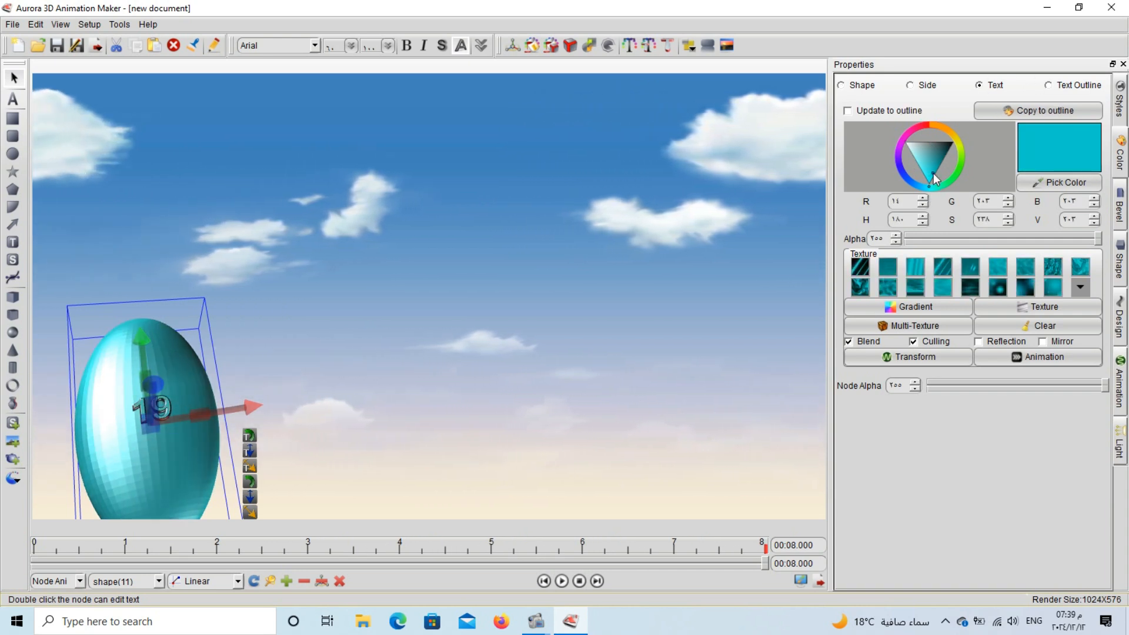
pyautogui.moveTo(935, 185); pyautogui.dragTo(953, 178)
# Set the outline colour of the "19" text to yellow-green, RGB 143, 223, 23
pyautogui.click(1049, 84)
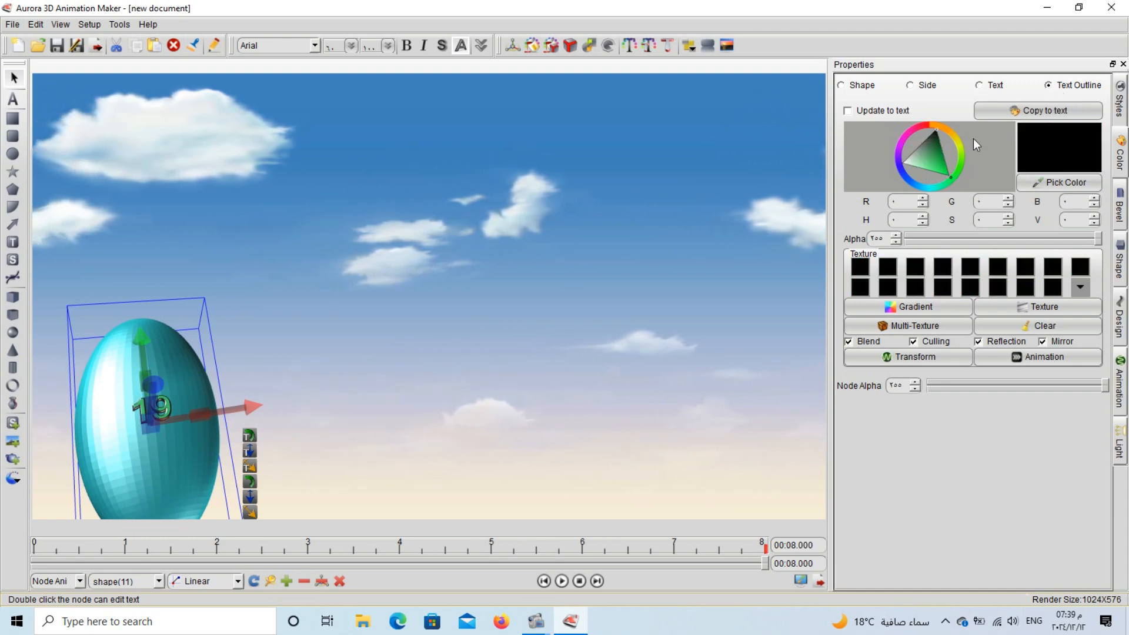
pyautogui.click(941, 158)
pyautogui.click(963, 152)
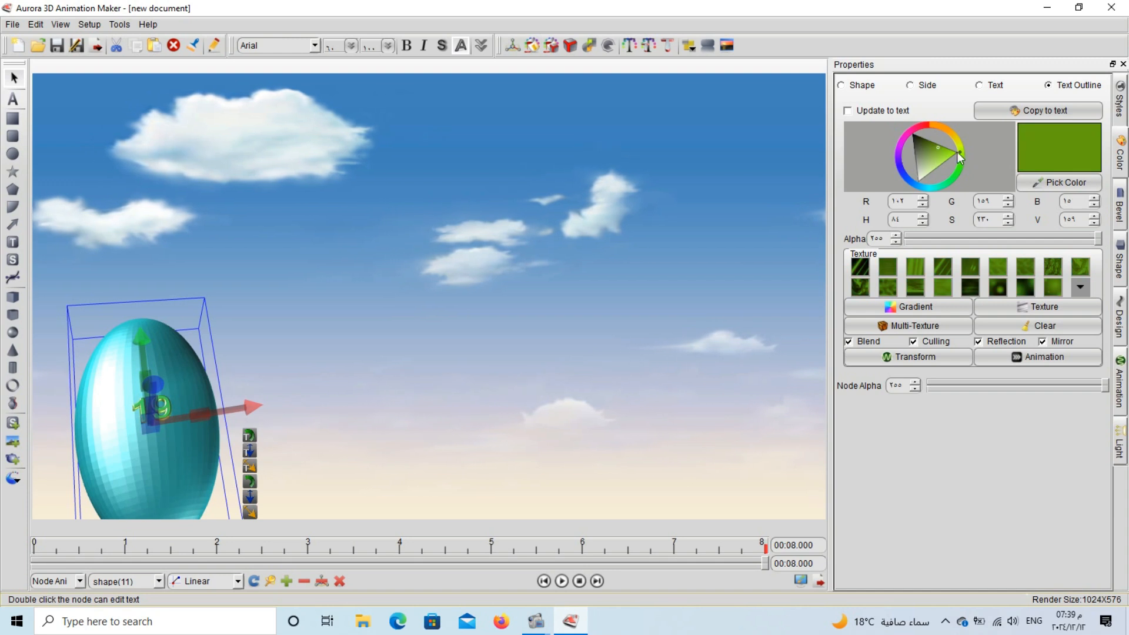
pyautogui.click(946, 152)
pyautogui.click(947, 153)
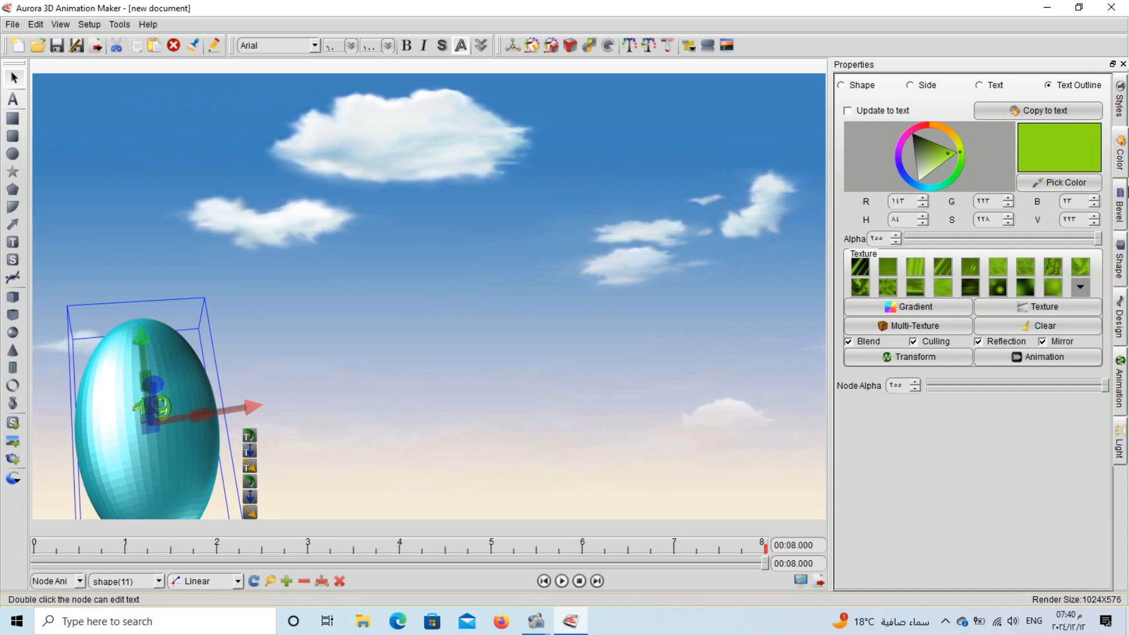
# Apply a notched bevel style to the "19" text on the ellipsoid
pyautogui.click(1120, 205)
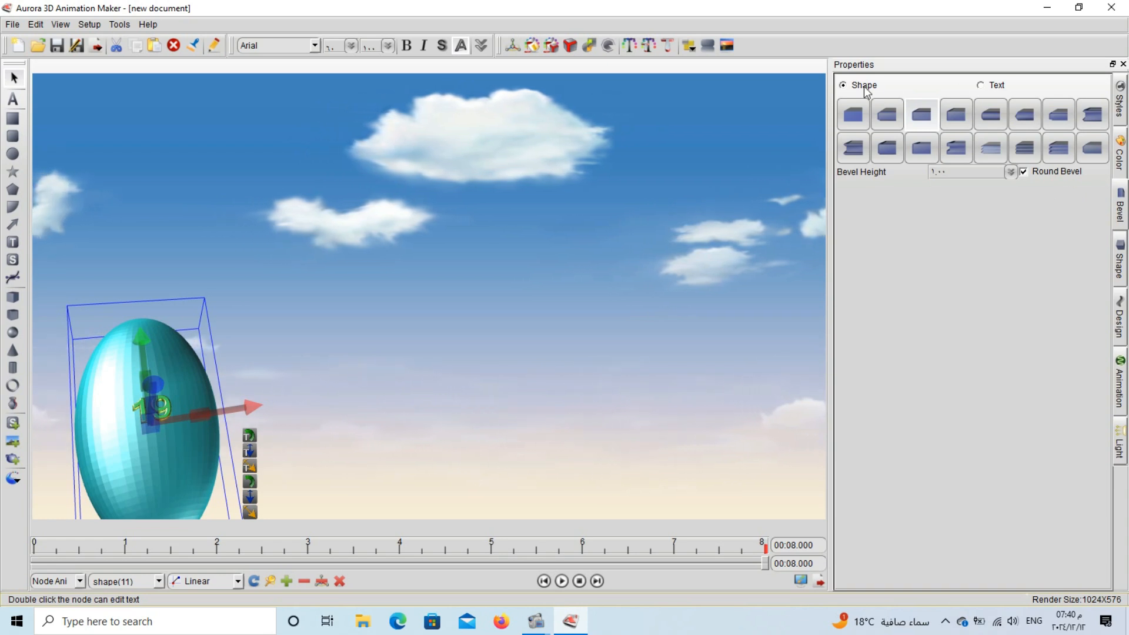
pyautogui.click(997, 86)
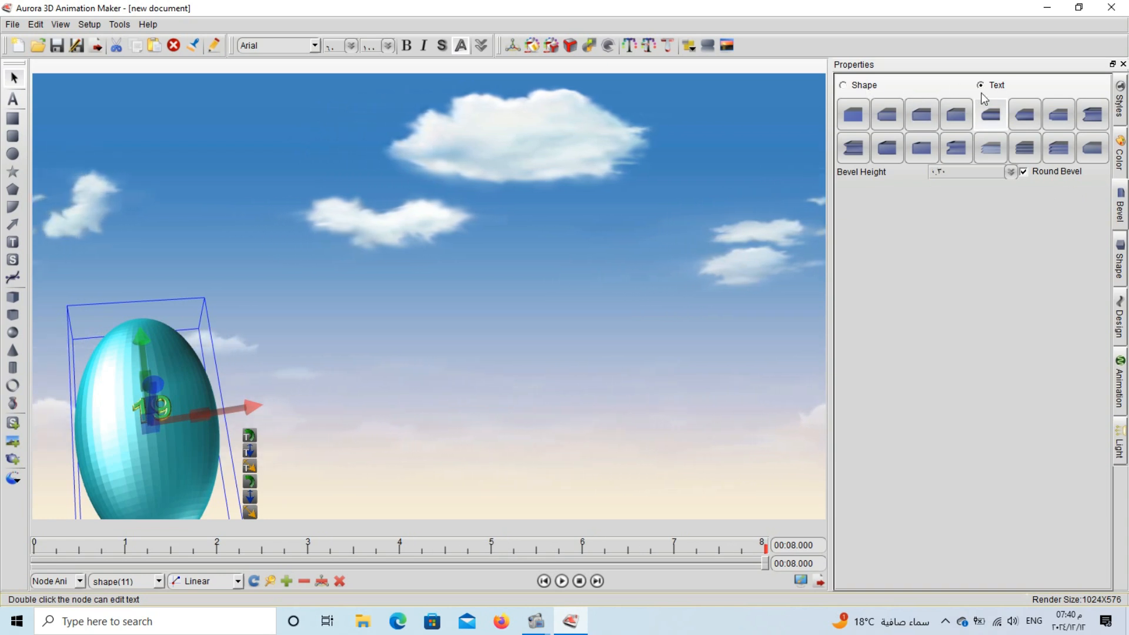
pyautogui.click(955, 149)
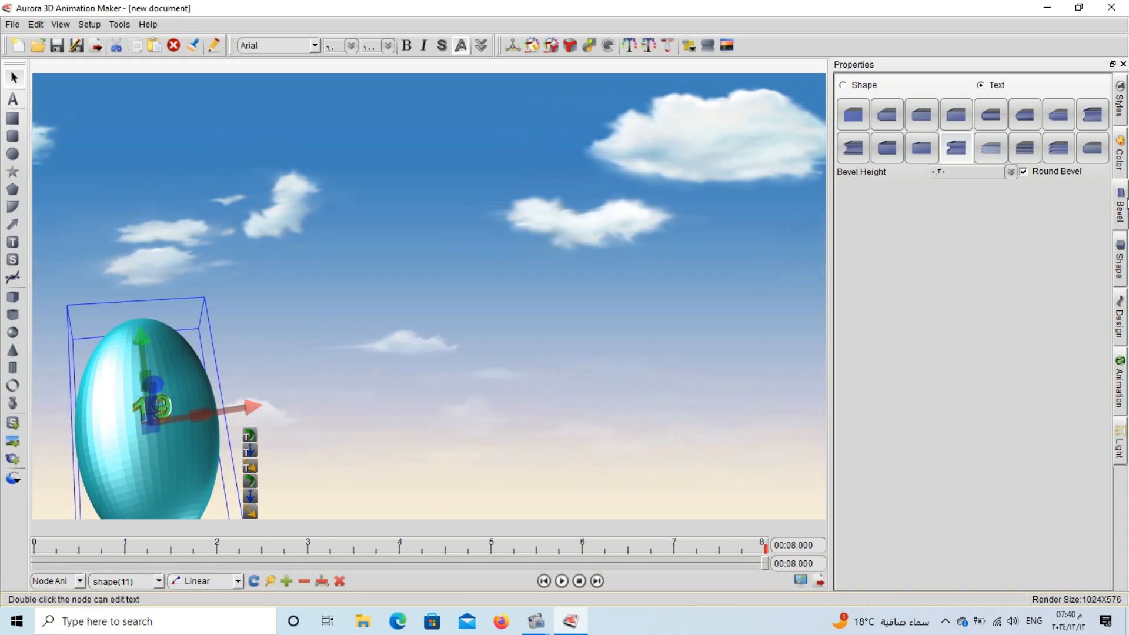
# Reposition the "19" text on the ellipsoid to about X -0.6, Y -2.86 and Z 3.85
pyautogui.click(1120, 318)
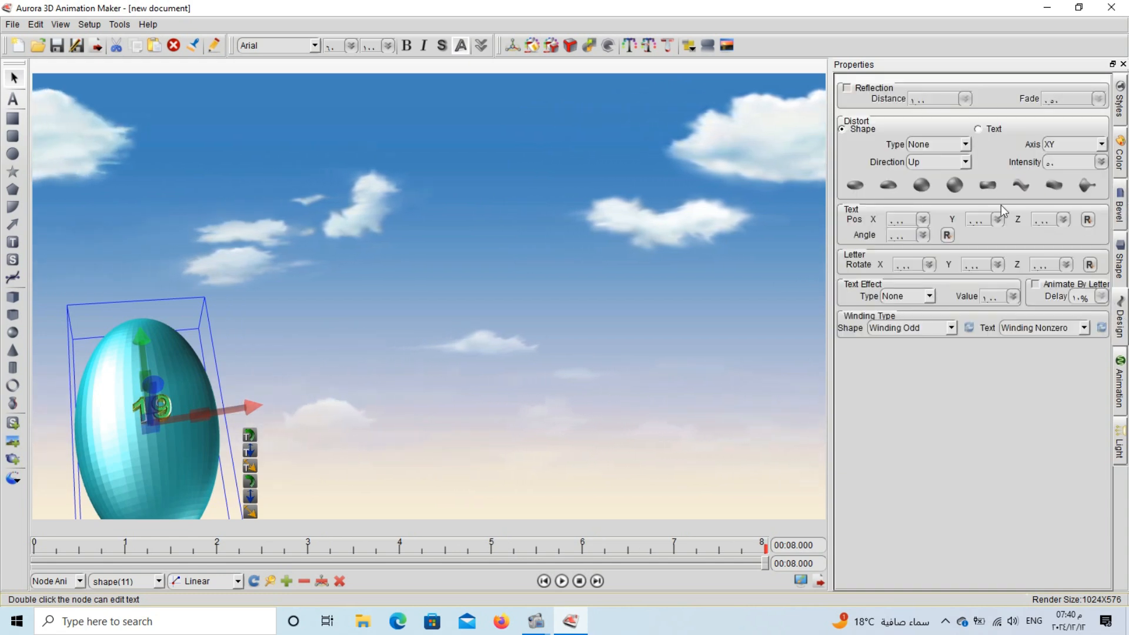
pyautogui.click(923, 219)
pyautogui.moveTo(923, 267); pyautogui.dragTo(923, 262)
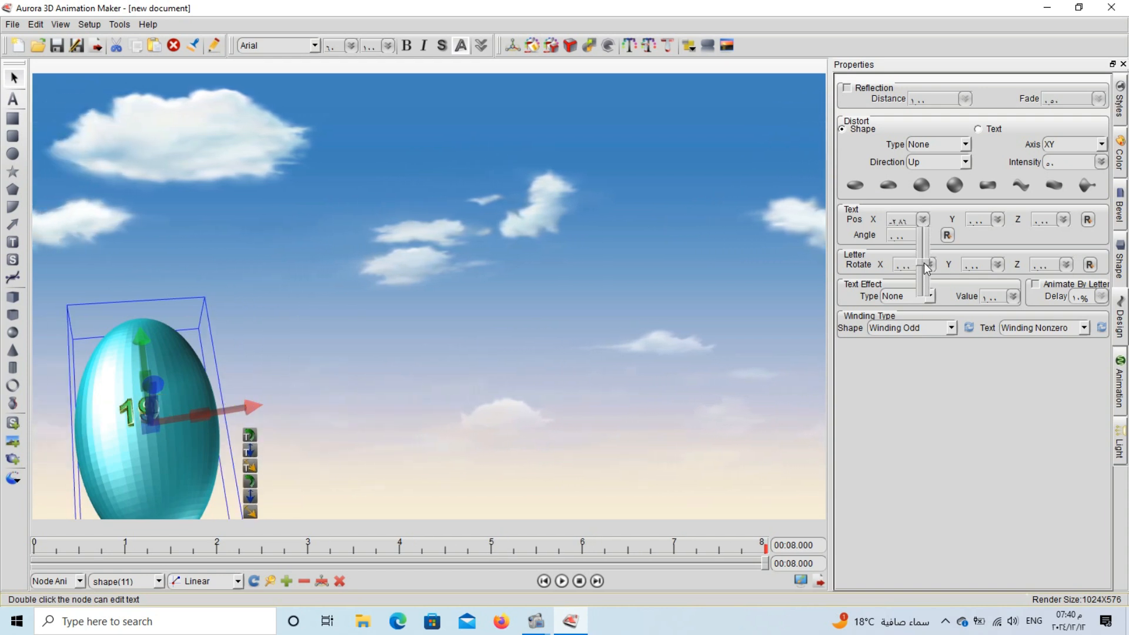
pyautogui.click(997, 220)
pyautogui.moveTo(999, 266); pyautogui.dragTo(1064, 262)
pyautogui.click(1064, 219)
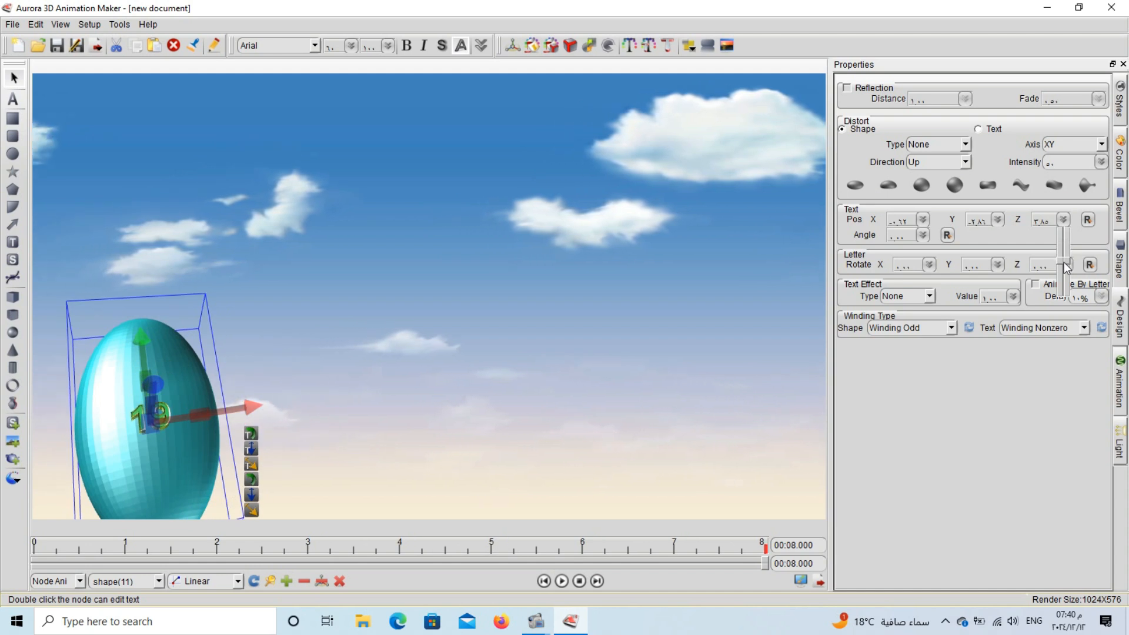
# Rotate the letters of the "19" text to about X 36, Y 36 and Z 19
pyautogui.moveTo(929, 264); pyautogui.dragTo(926, 304)
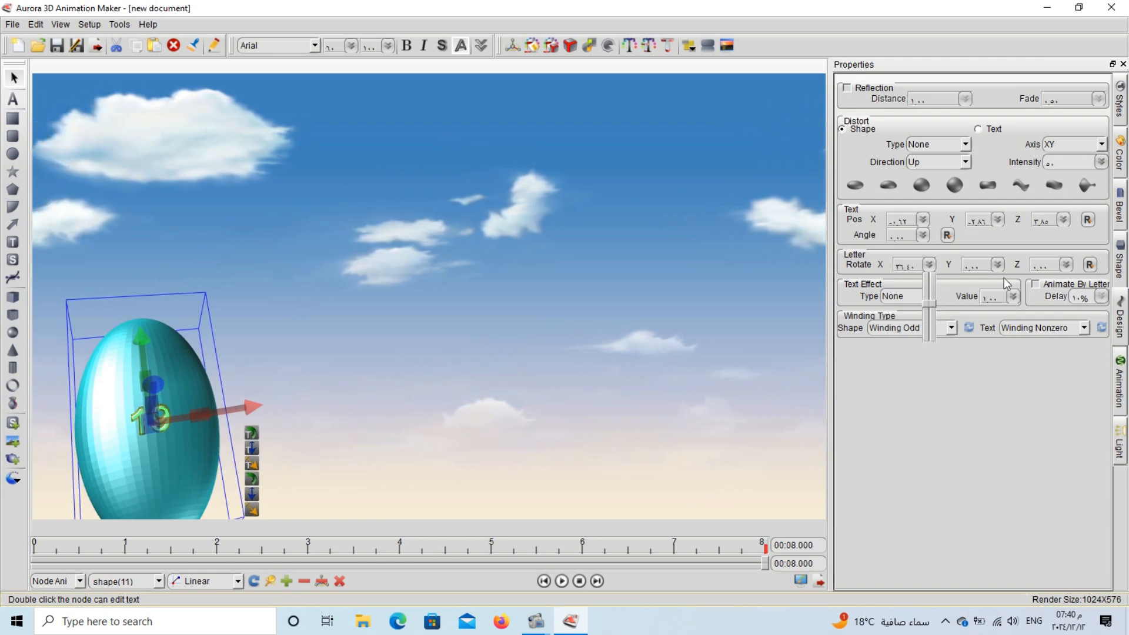
pyautogui.moveTo(1000, 265); pyautogui.dragTo(990, 302)
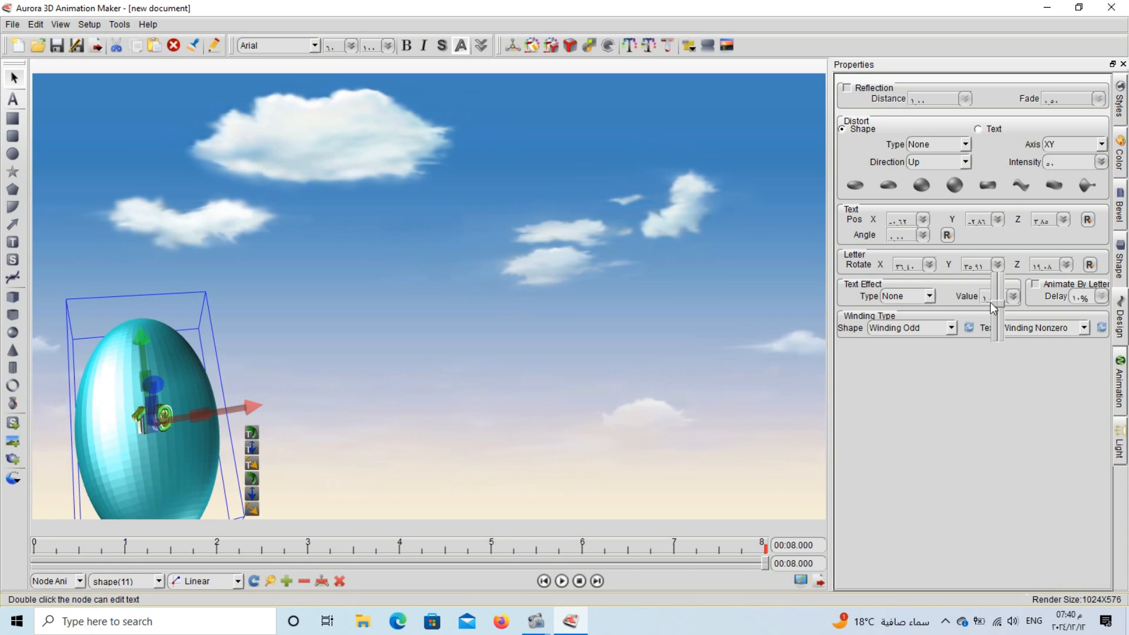
pyautogui.moveTo(1065, 265); pyautogui.dragTo(1067, 305)
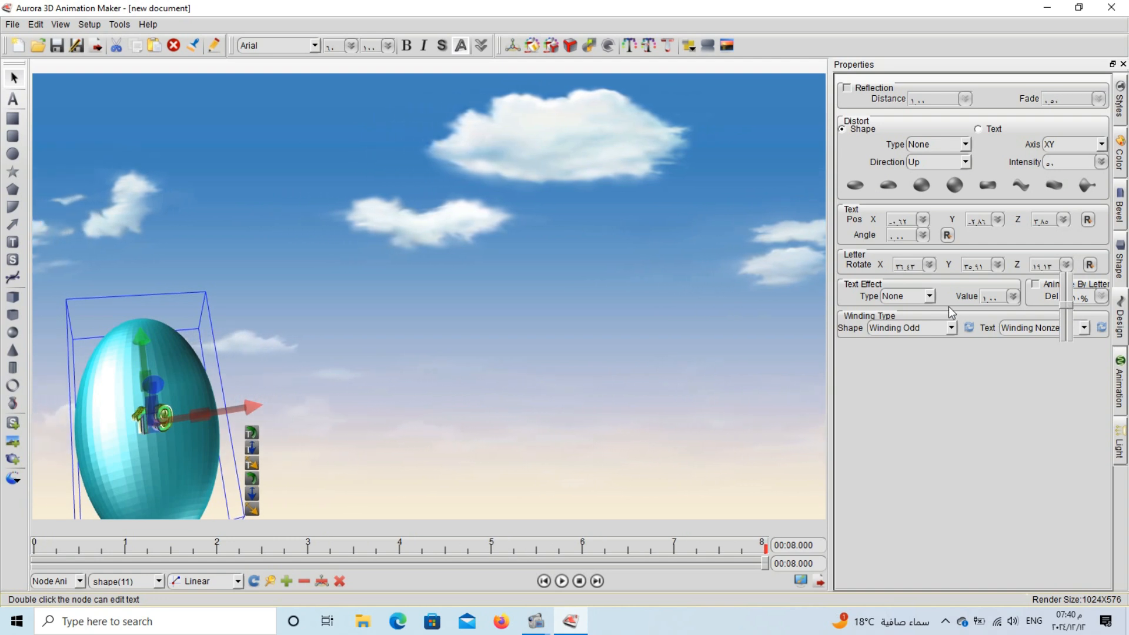
pyautogui.click(916, 381)
# Add a new text object and place it in the sky above the ellipsoid
pyautogui.click(12, 100)
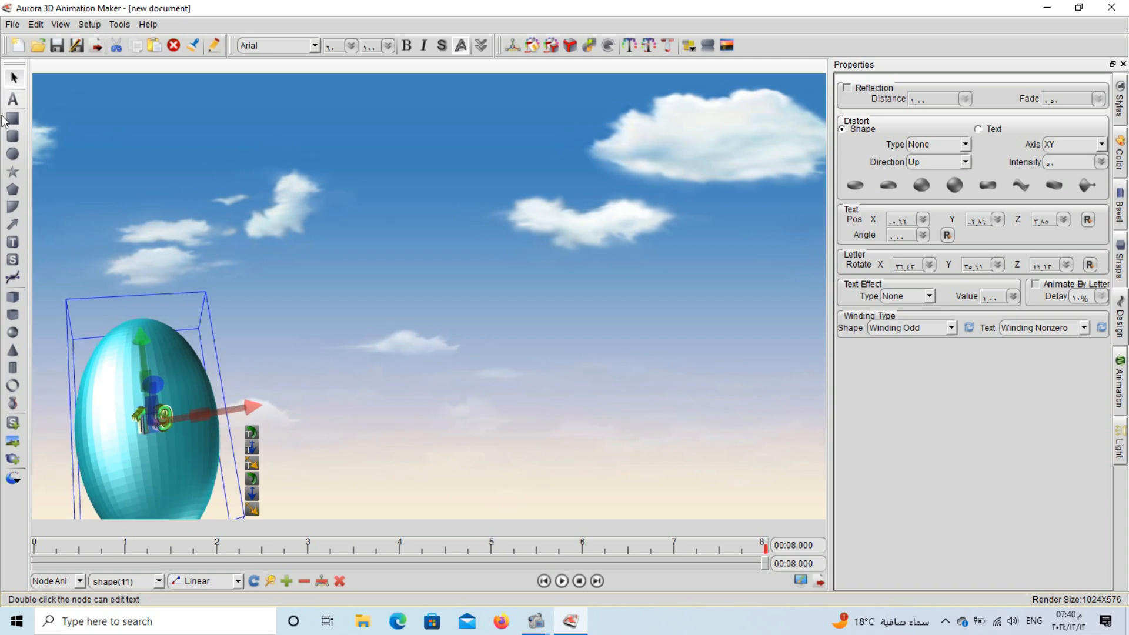
pyautogui.click(227, 172)
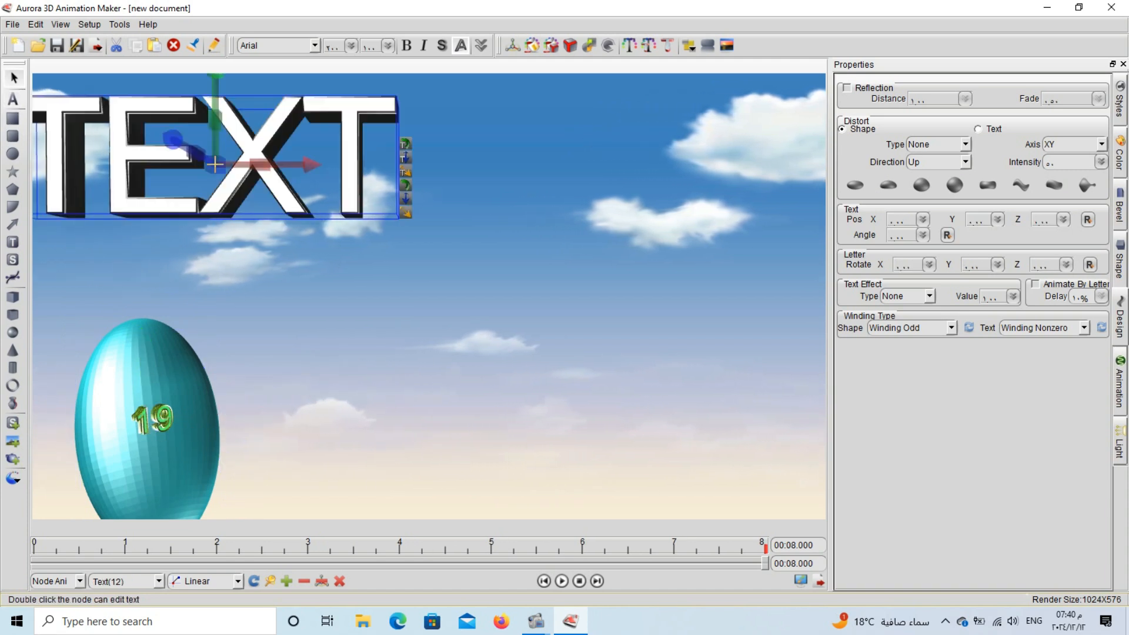
pyautogui.moveTo(154, 160); pyautogui.dragTo(207, 213)
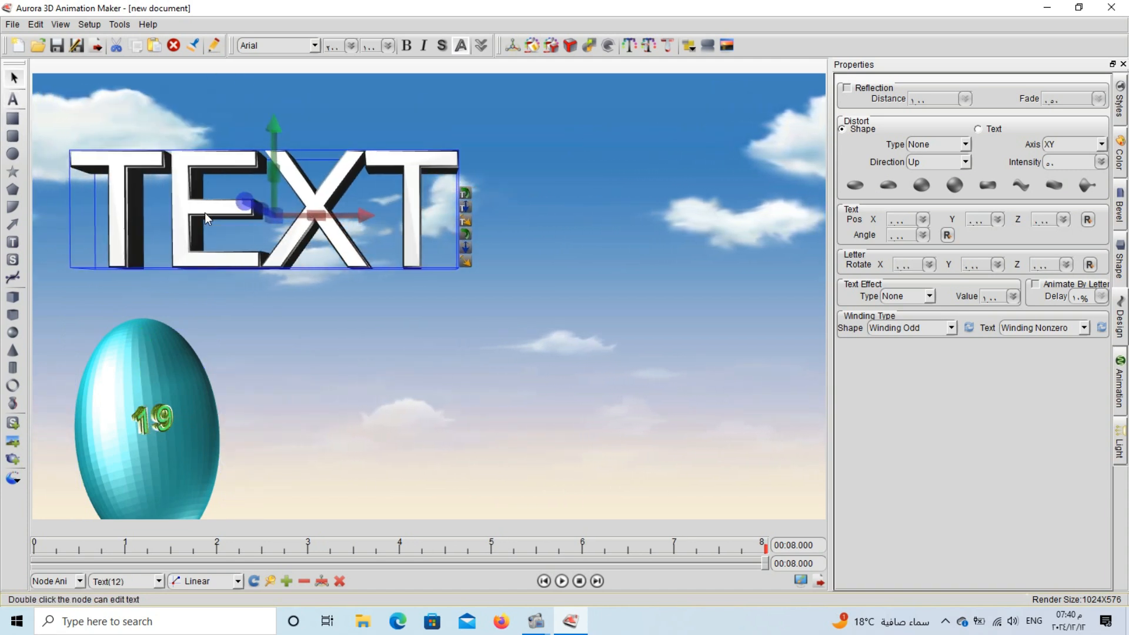
# Replace the new text object's content with "efect 123456789"
pyautogui.doubleClick(318, 222)
pyautogui.moveTo(425, 209); pyautogui.dragTo(365, 202)
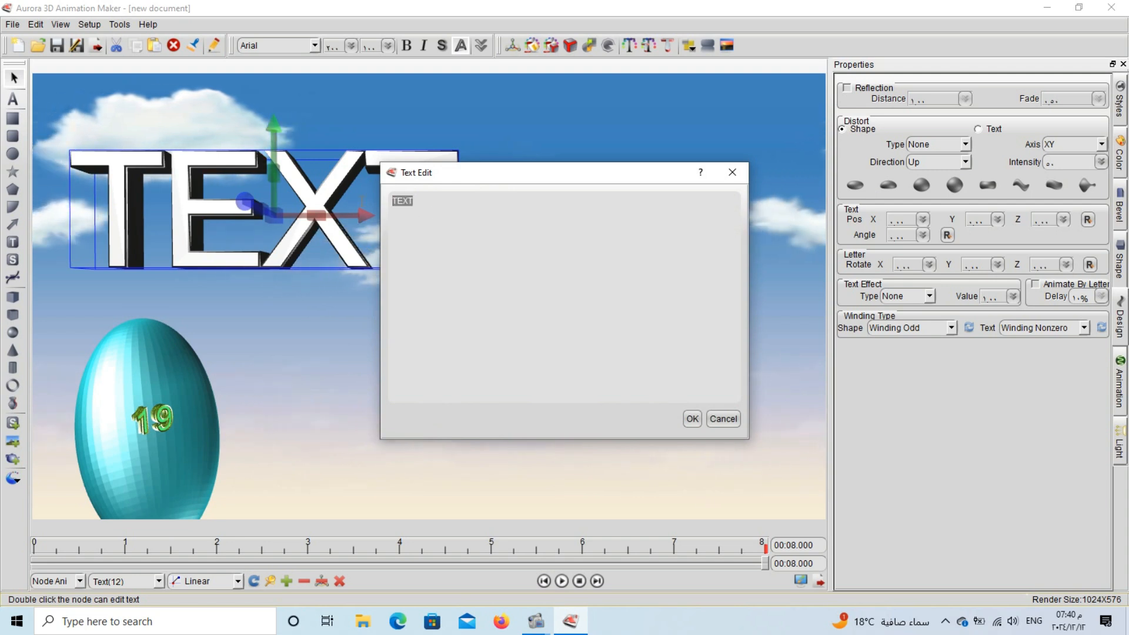
pyautogui.write('efect')
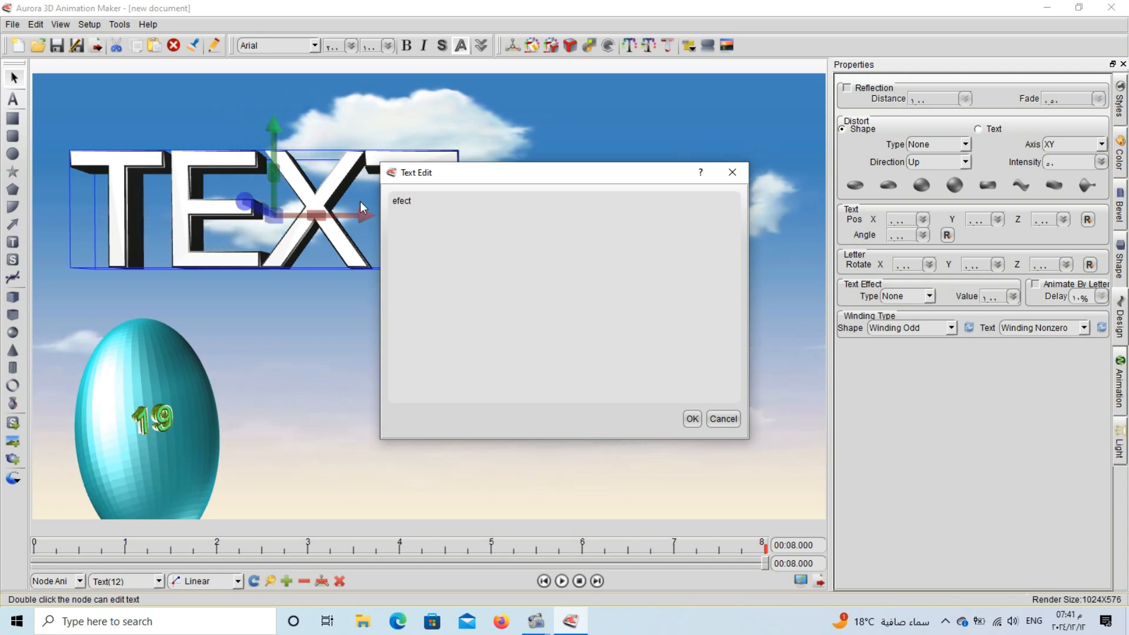
pyautogui.write(' 123456789')
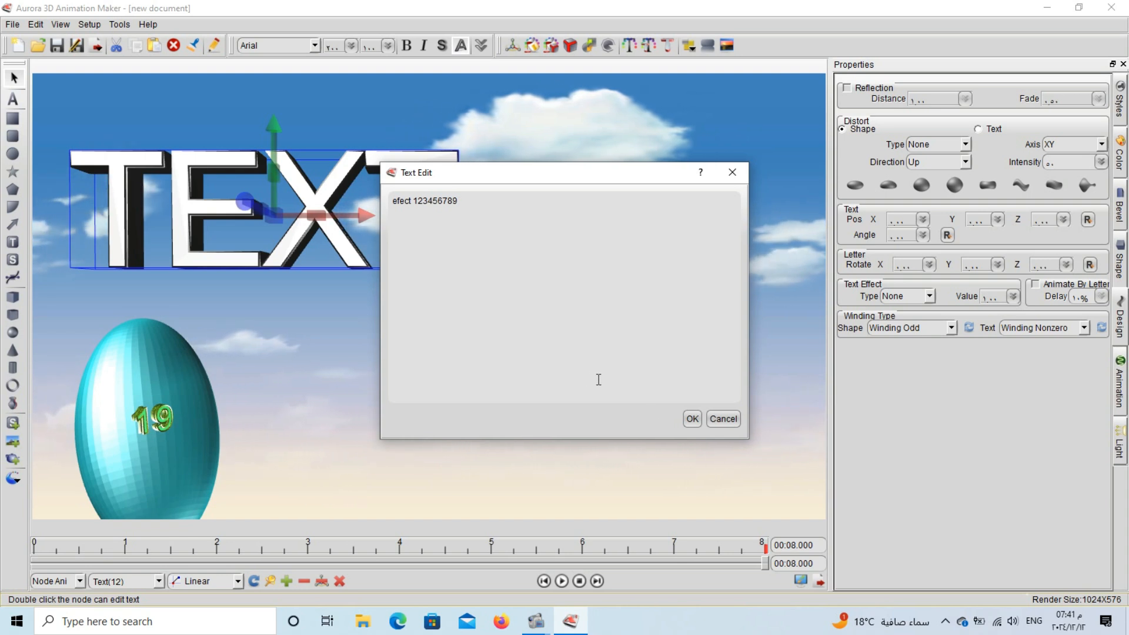
pyautogui.click(693, 418)
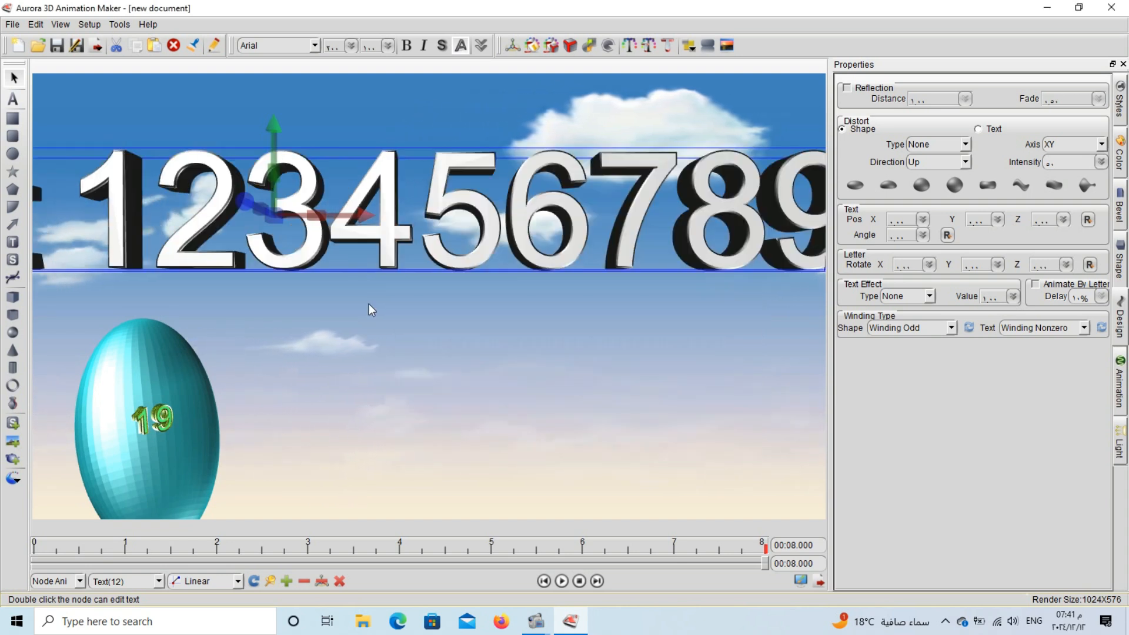
# Push the "efect 123456789" text back in depth and position it so the whole line fits in view above the ellipsoid
pyautogui.moveTo(272, 228); pyautogui.dragTo(206, 246)
pyautogui.moveTo(333, 251); pyautogui.dragTo(187, 241)
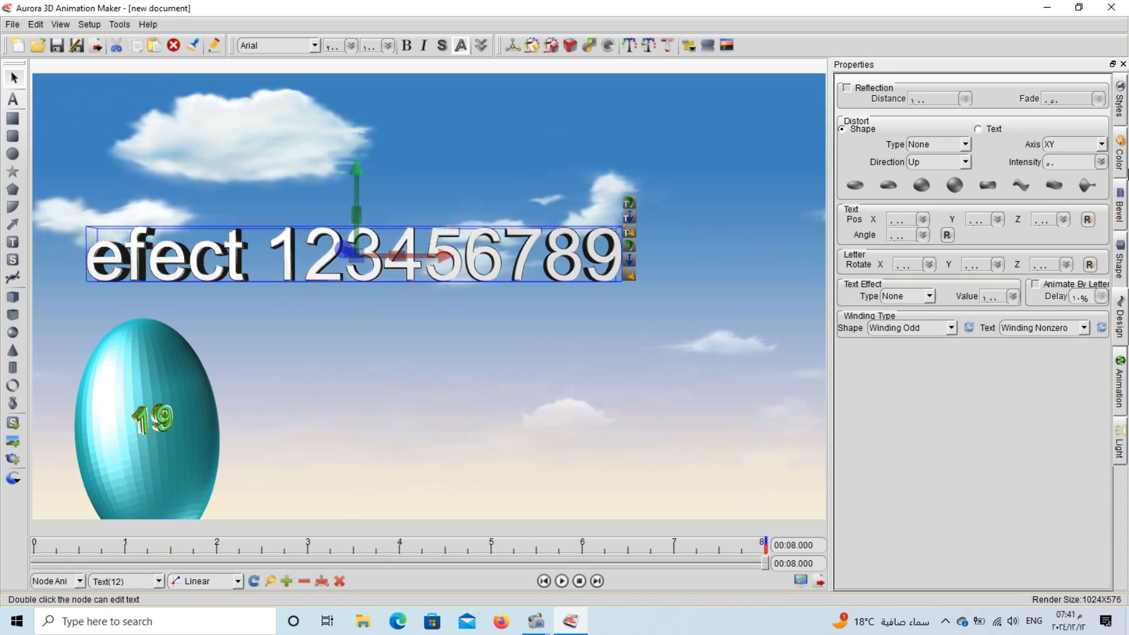
# Give the "efect 123456789" text a green outline, RGB 102, 221, 23, and a green fill, RGB 11, 228, 0
pyautogui.click(1119, 154)
pyautogui.click(948, 158)
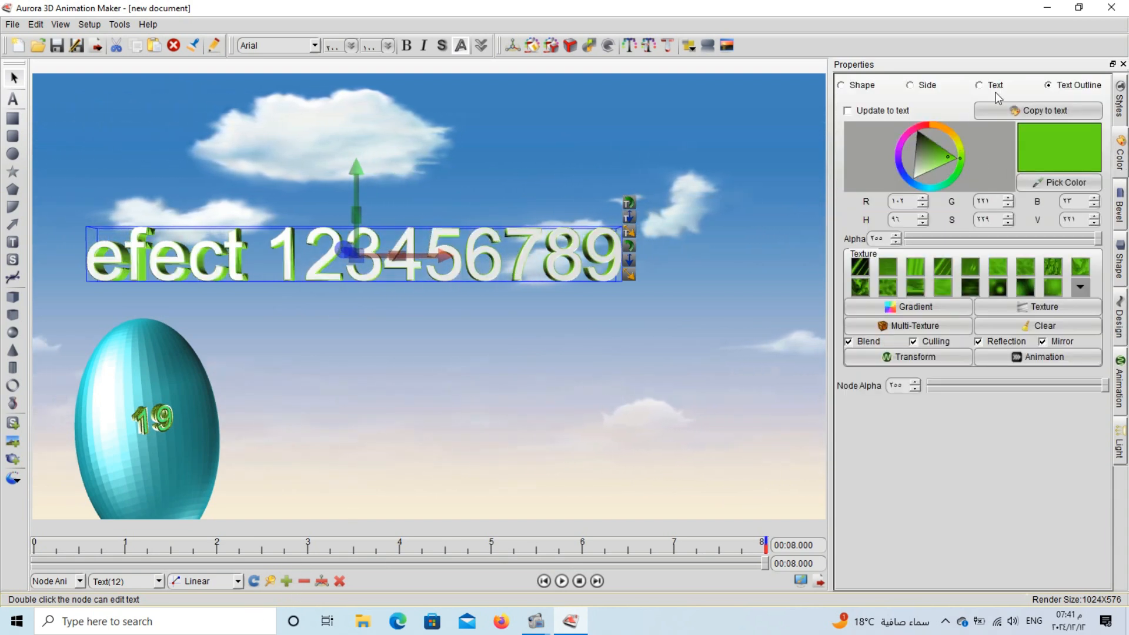
pyautogui.click(993, 87)
pyautogui.click(941, 162)
pyautogui.moveTo(941, 163); pyautogui.dragTo(951, 165)
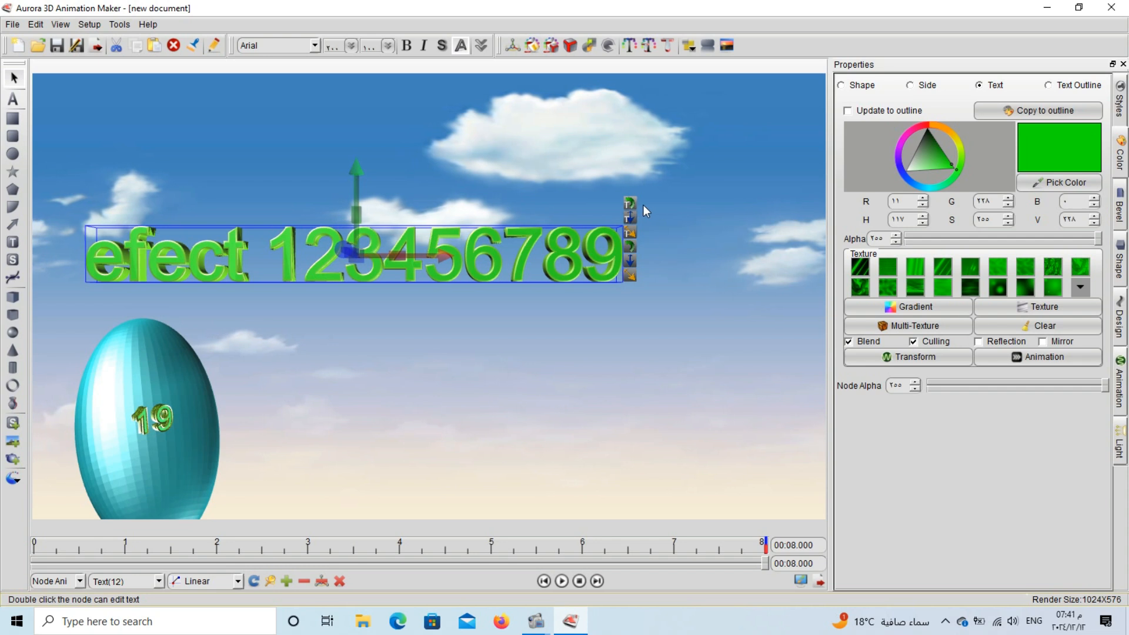
# Enlarge the "efect 123456789" text slightly and widen the ellipsoid below it
pyautogui.moveTo(636, 228); pyautogui.dragTo(650, 228)
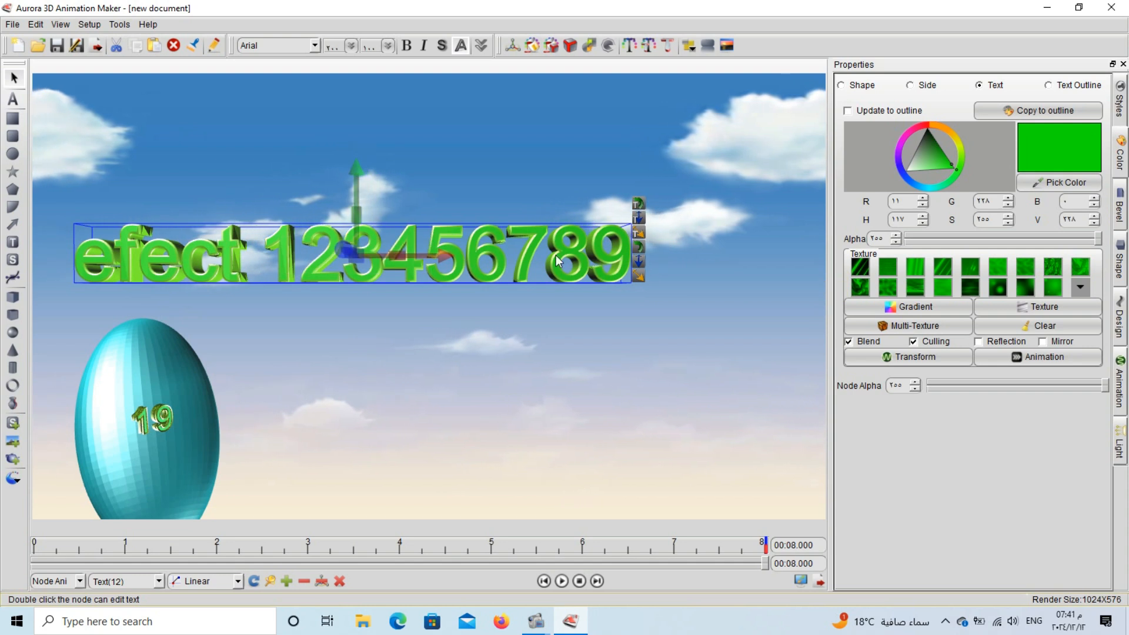
pyautogui.click(146, 376)
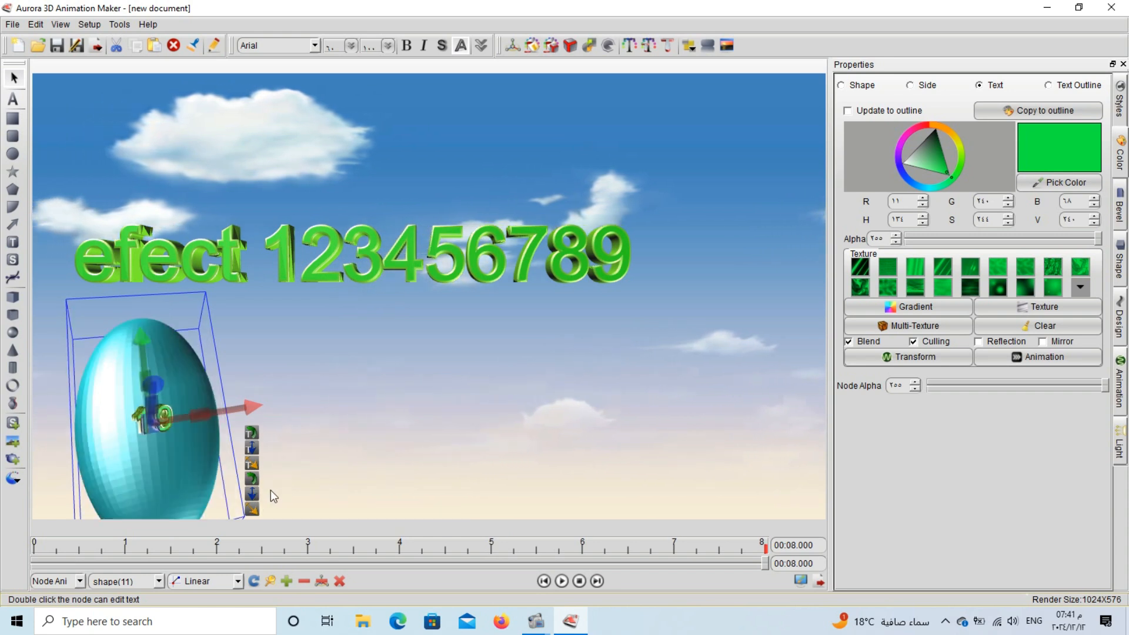
pyautogui.moveTo(273, 515); pyautogui.dragTo(156, 436)
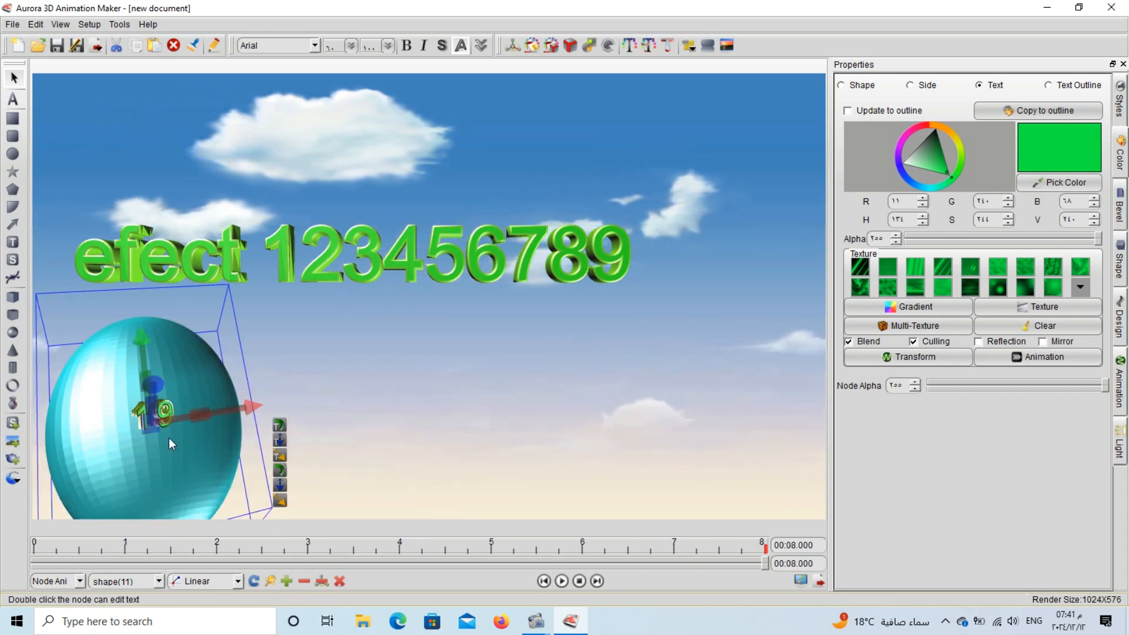
# Apply the Typewriter text effect to the "efect 123456789" text with a value of 0.00 at 8 s
pyautogui.click(492, 234)
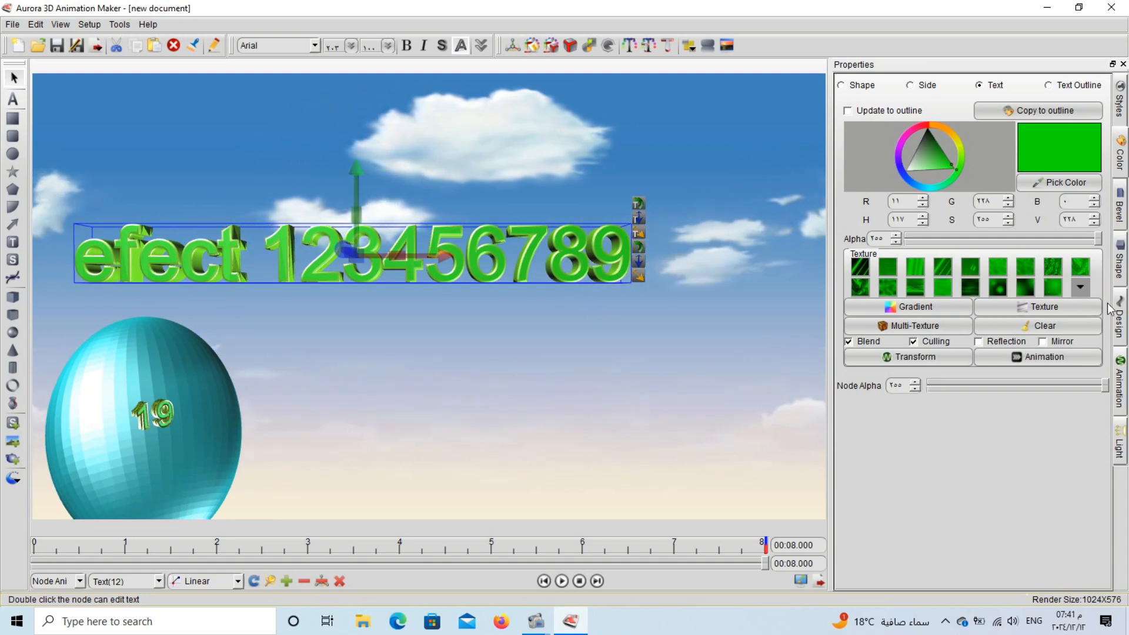
pyautogui.click(1120, 318)
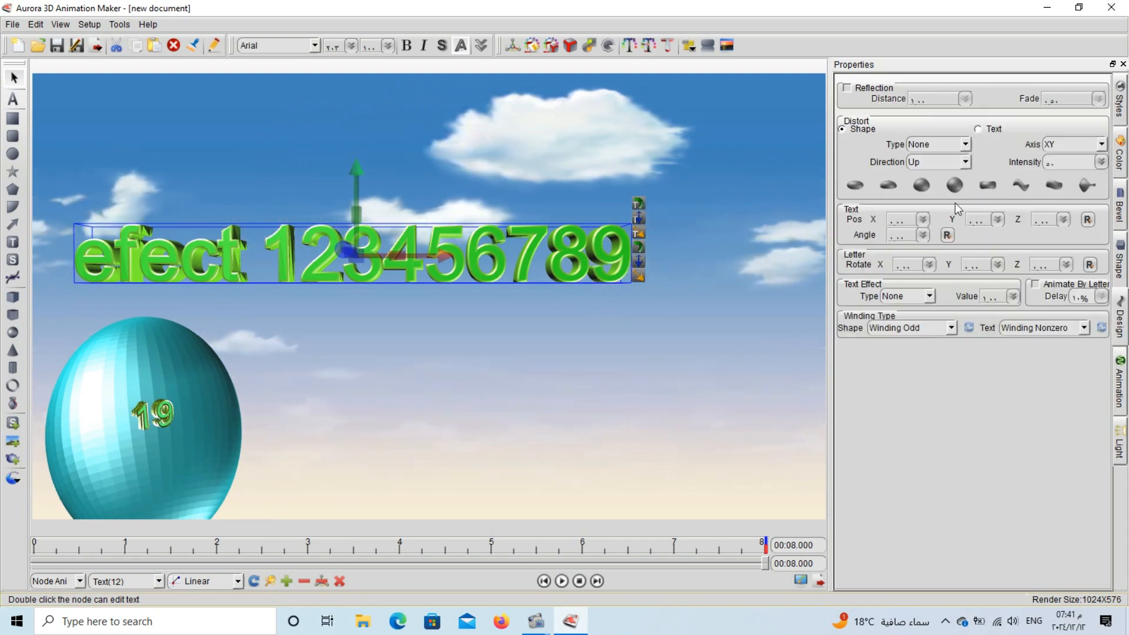
pyautogui.click(930, 297)
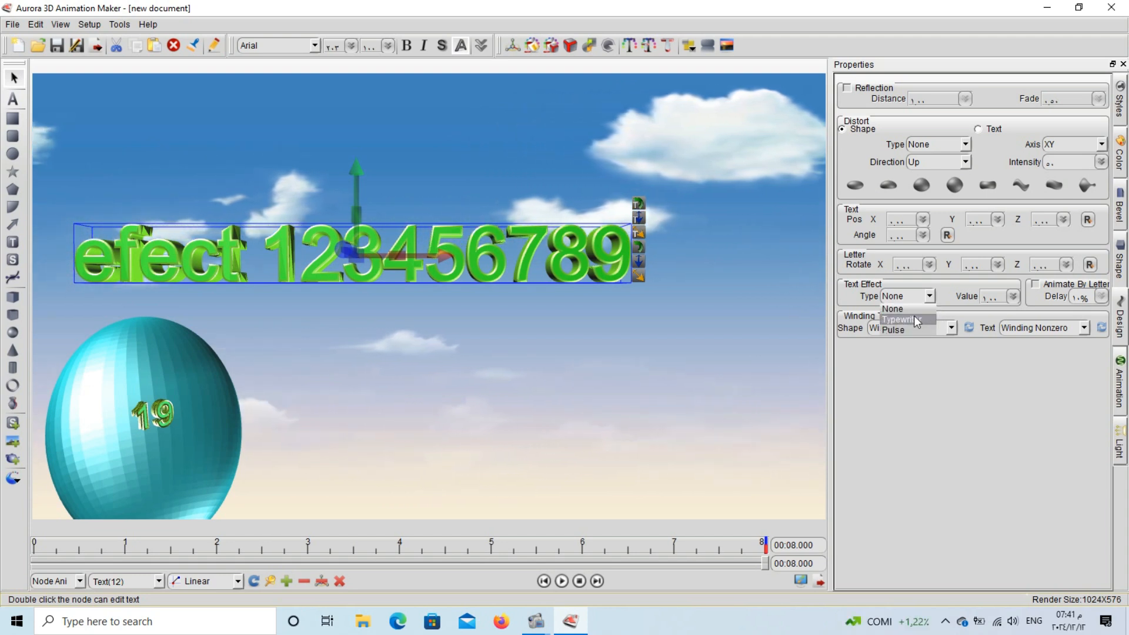
pyautogui.click(1012, 296)
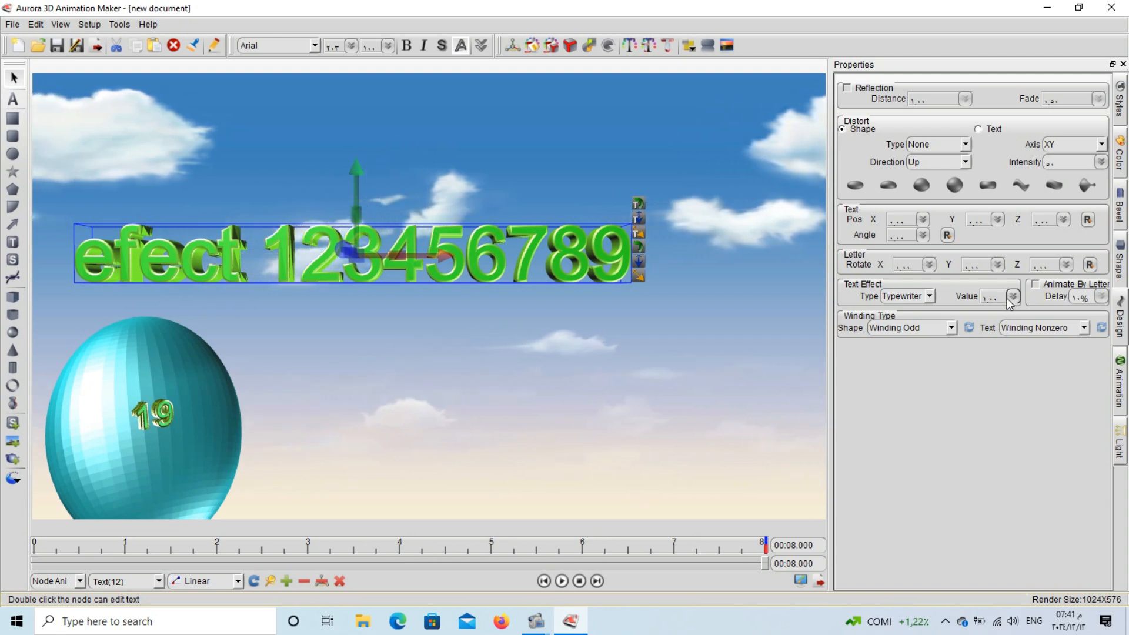
pyautogui.moveTo(1011, 306); pyautogui.dragTo(1009, 380)
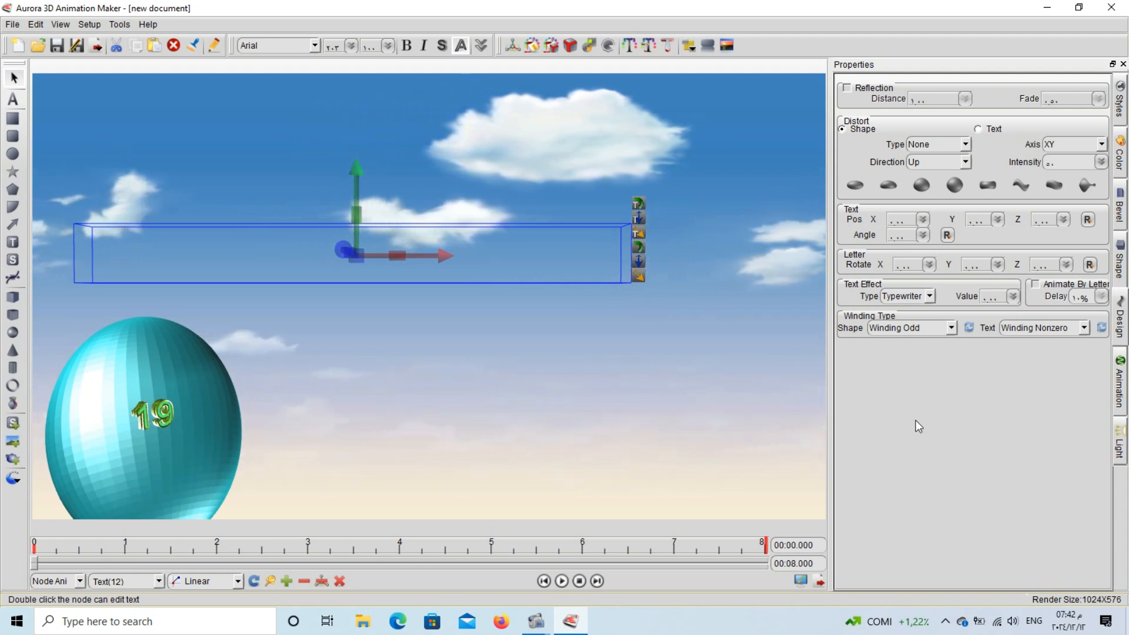
# Keyframe a Typewriter value of 1.00 at 0 s for the green text and play back the animation
pyautogui.moveTo(1012, 298); pyautogui.dragTo(1014, 363)
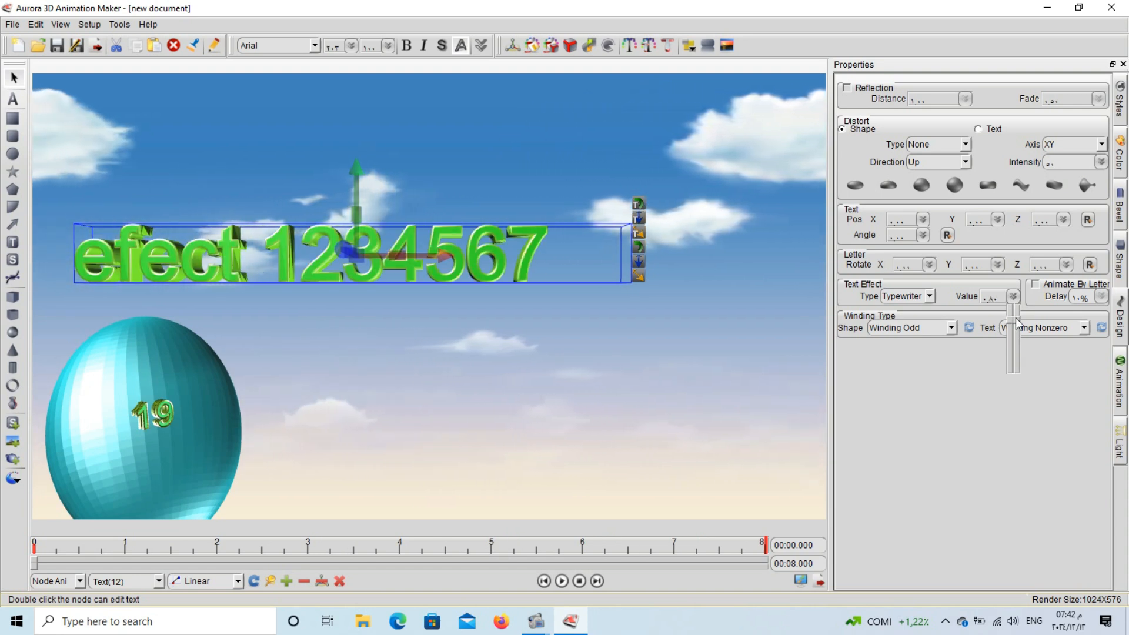
pyautogui.moveTo(1015, 324); pyautogui.dragTo(1017, 312)
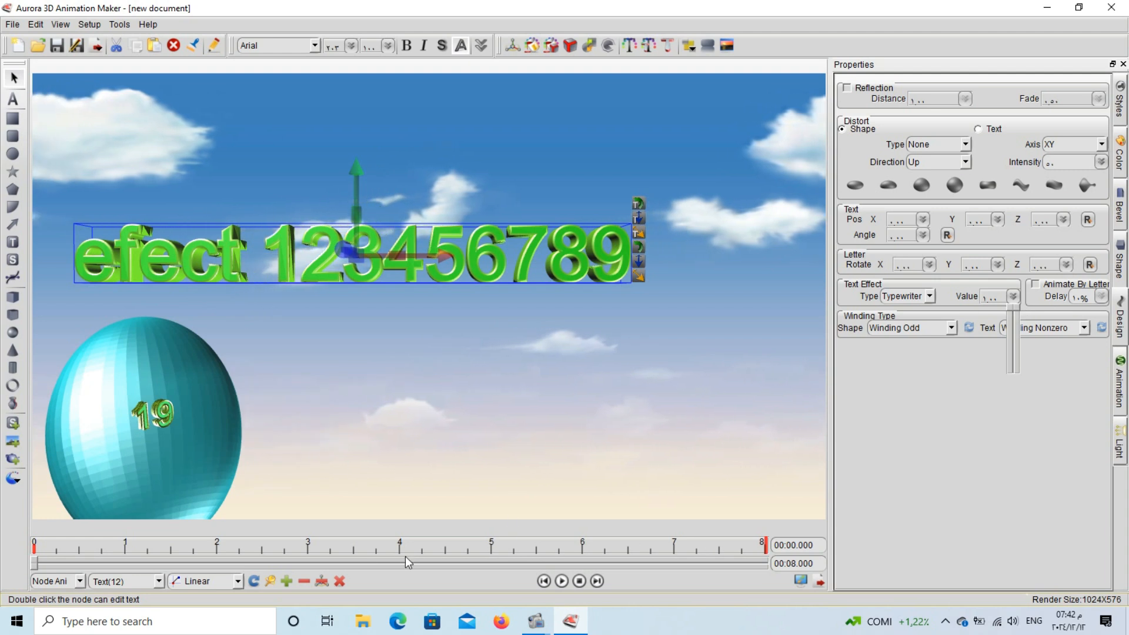
pyautogui.click(284, 583)
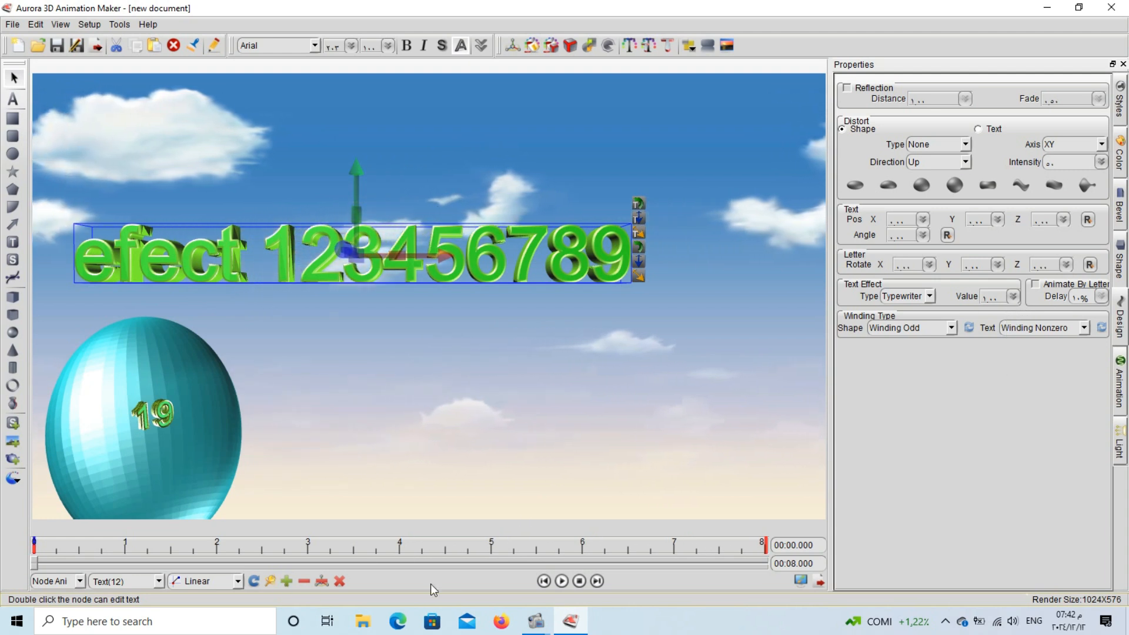
pyautogui.click(564, 581)
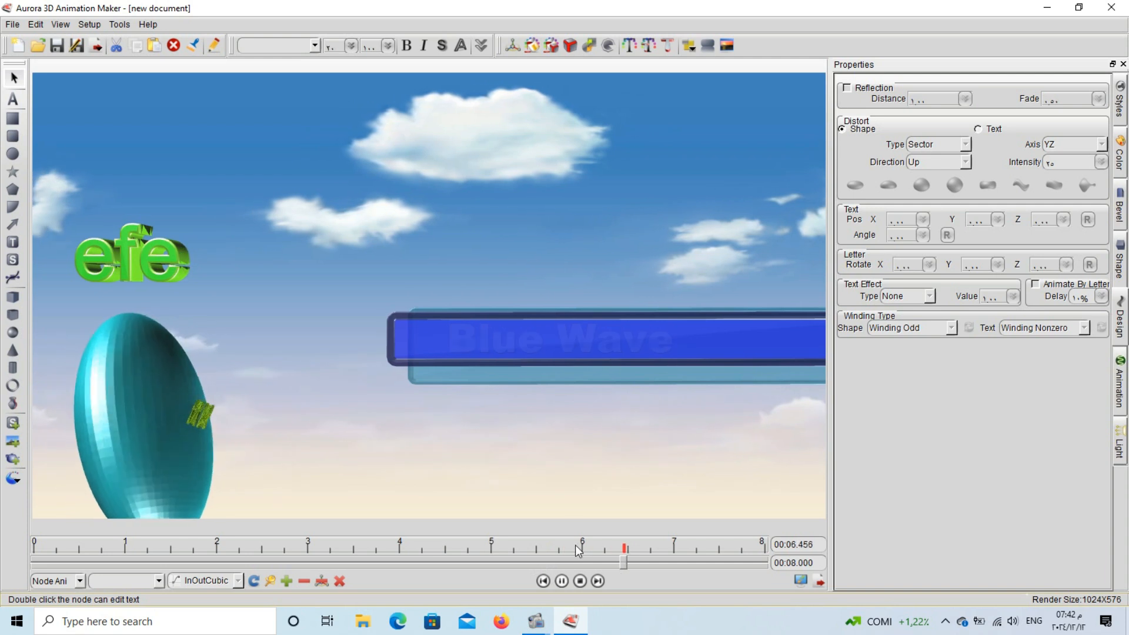
pyautogui.click(567, 579)
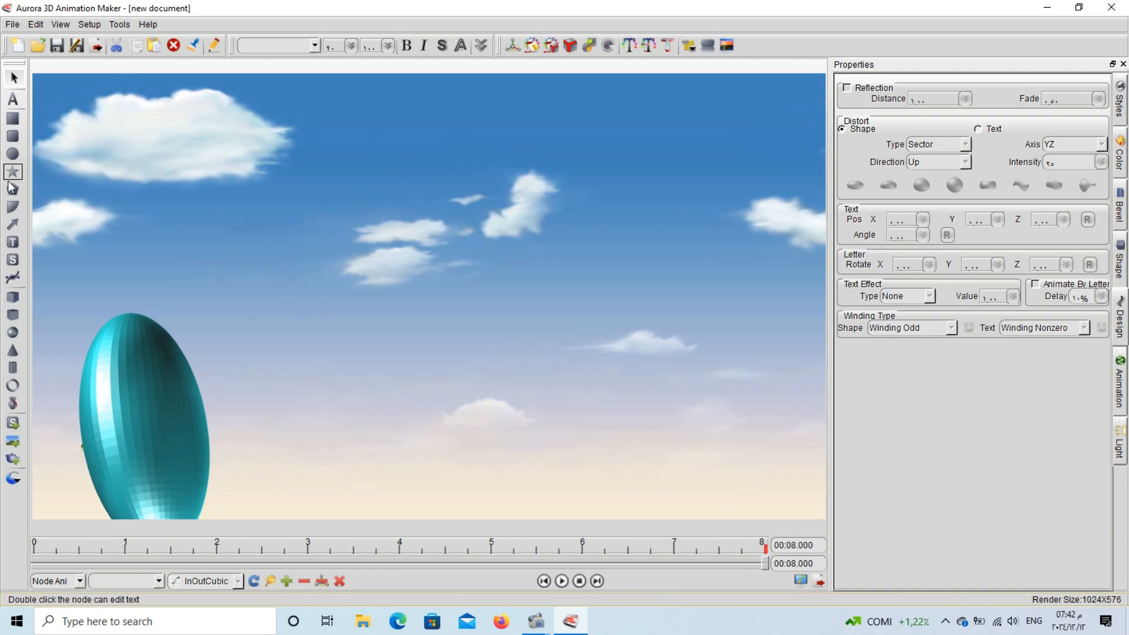
pyautogui.click(13, 100)
pyautogui.moveTo(160, 127); pyautogui.dragTo(262, 171)
pyautogui.doubleClick(274, 201)
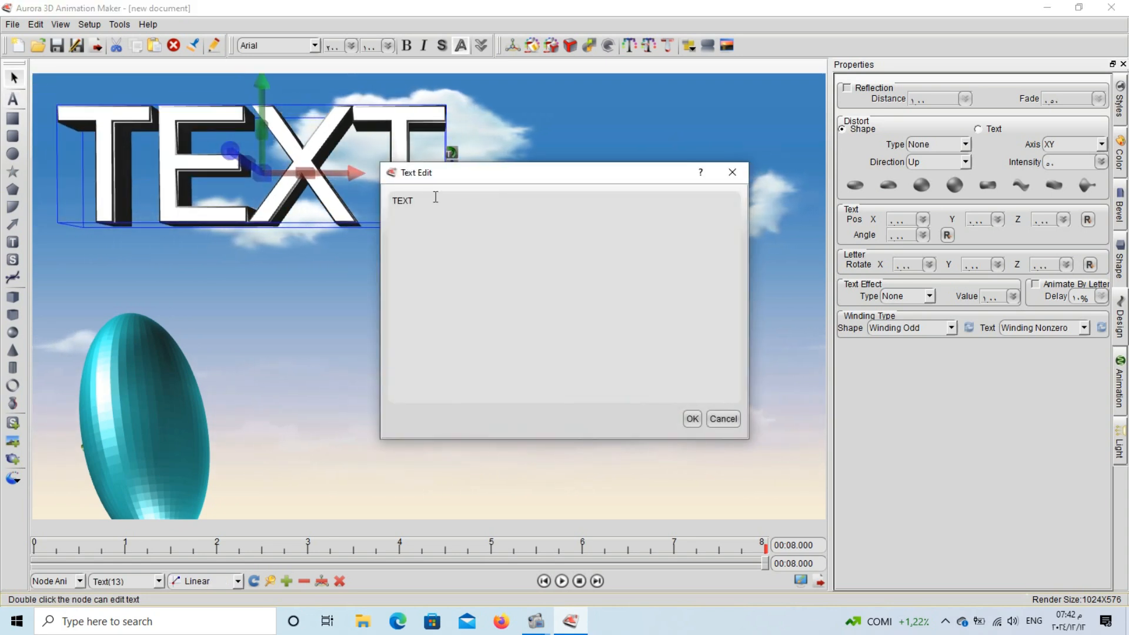
pyautogui.write('pul')
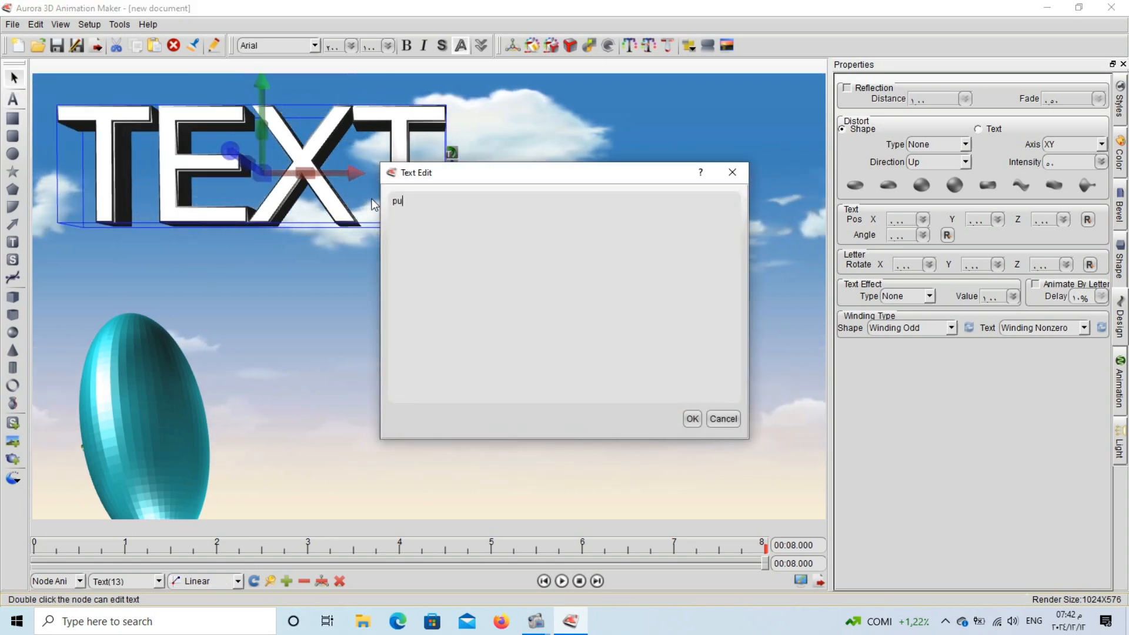
pyautogui.write('se e')
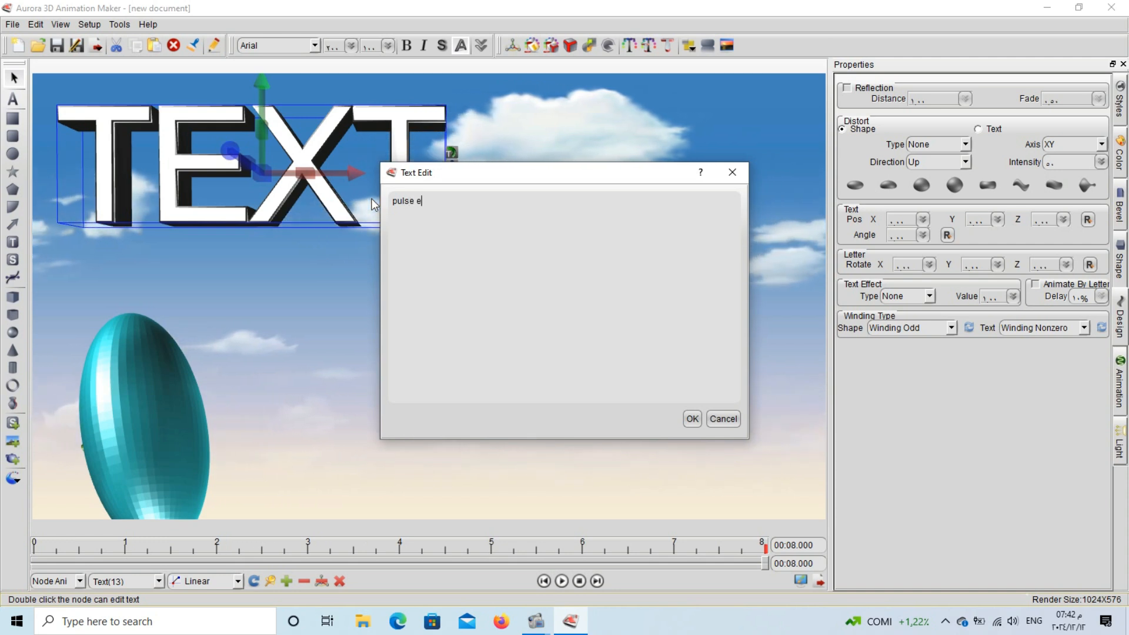
pyautogui.write('ffect ')
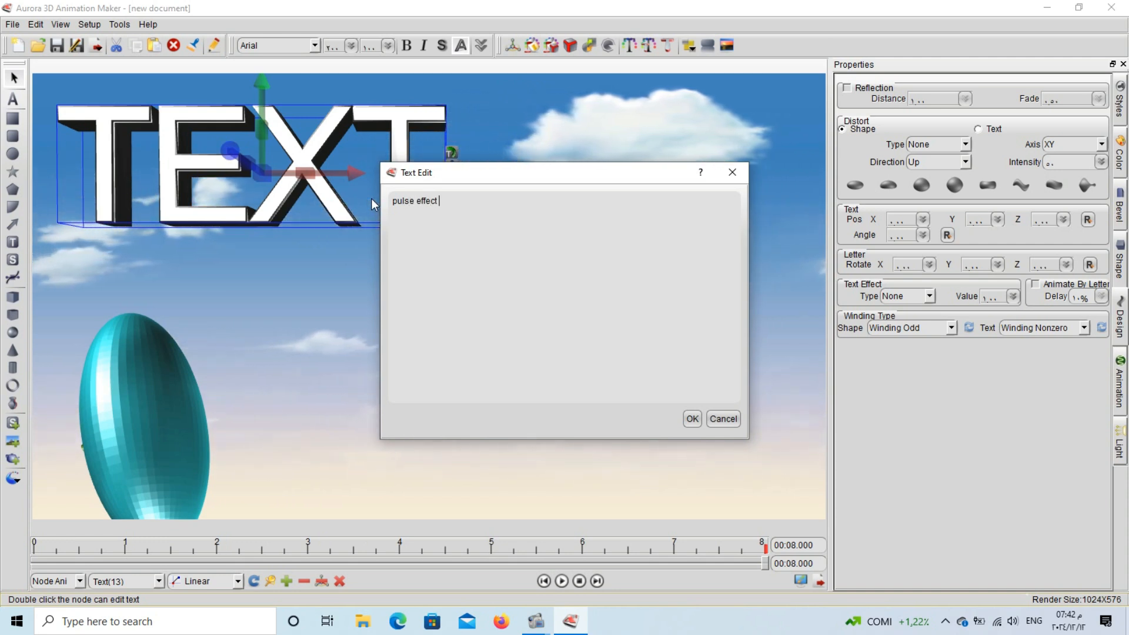
pyautogui.write('1234567')
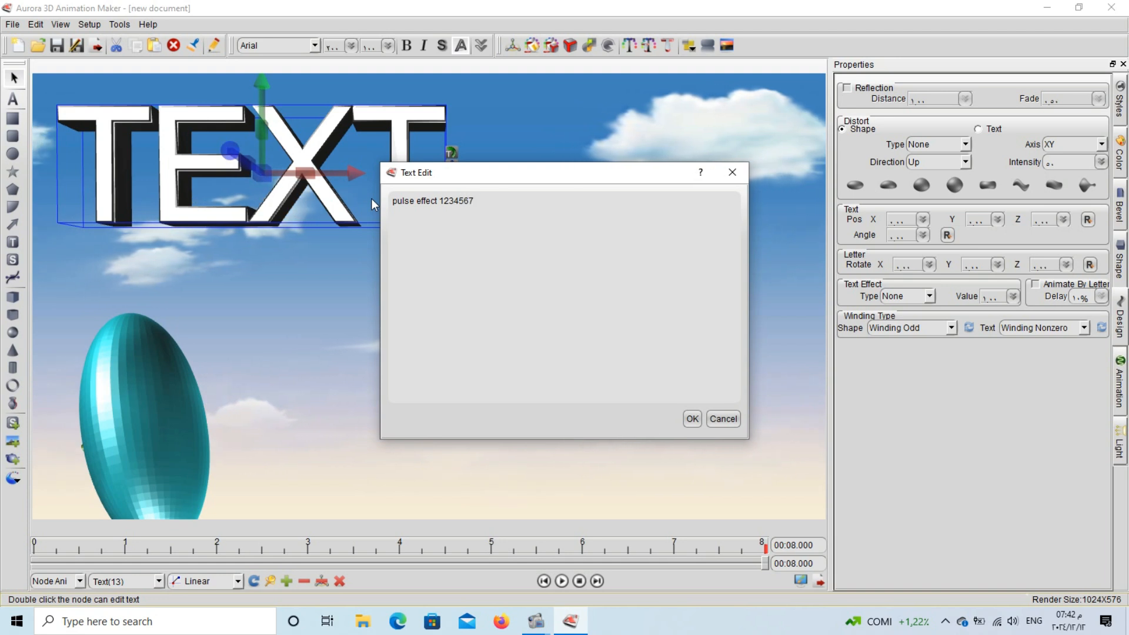
pyautogui.write('889')
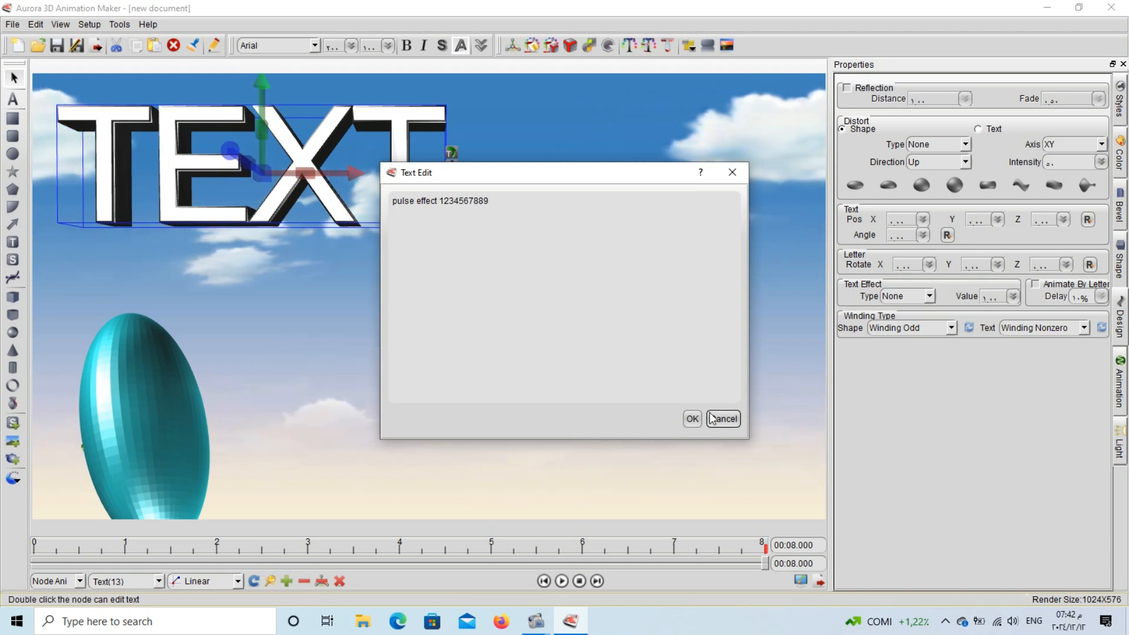
pyautogui.click(692, 419)
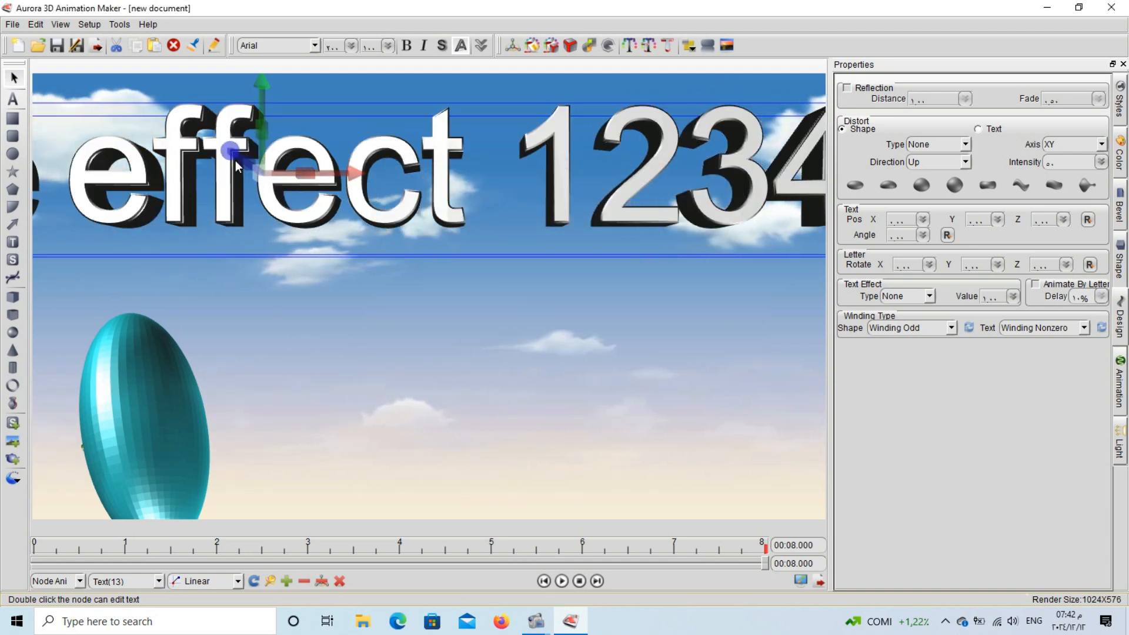
pyautogui.moveTo(235, 160); pyautogui.dragTo(255, 234)
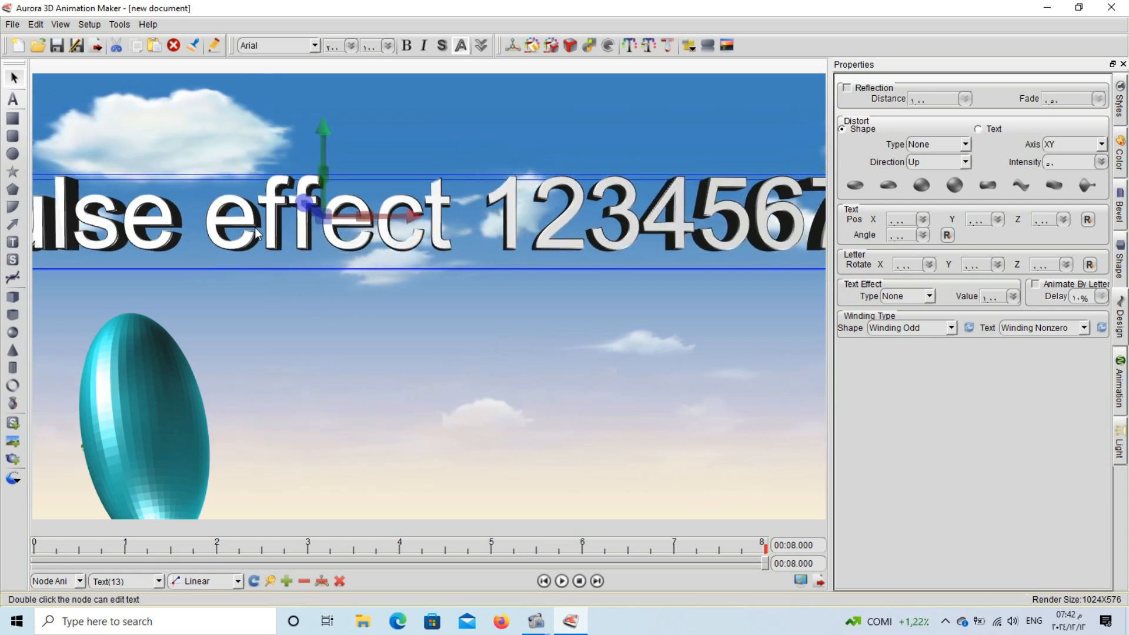
pyautogui.moveTo(319, 217); pyautogui.dragTo(274, 232)
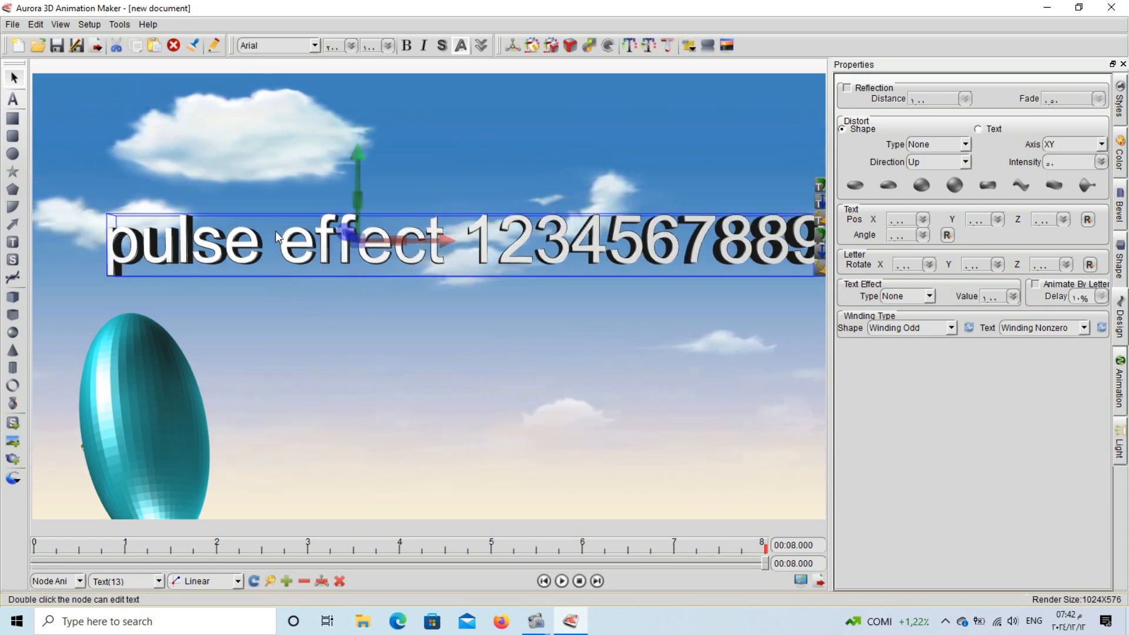
pyautogui.click(294, 238)
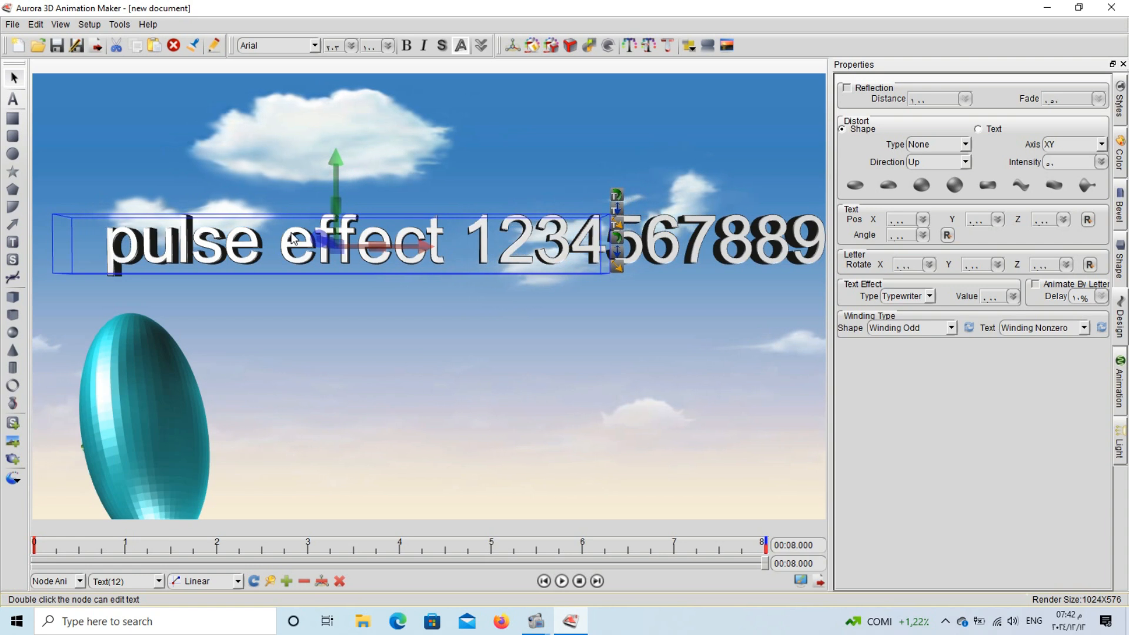
pyautogui.moveTo(674, 241); pyautogui.dragTo(612, 140)
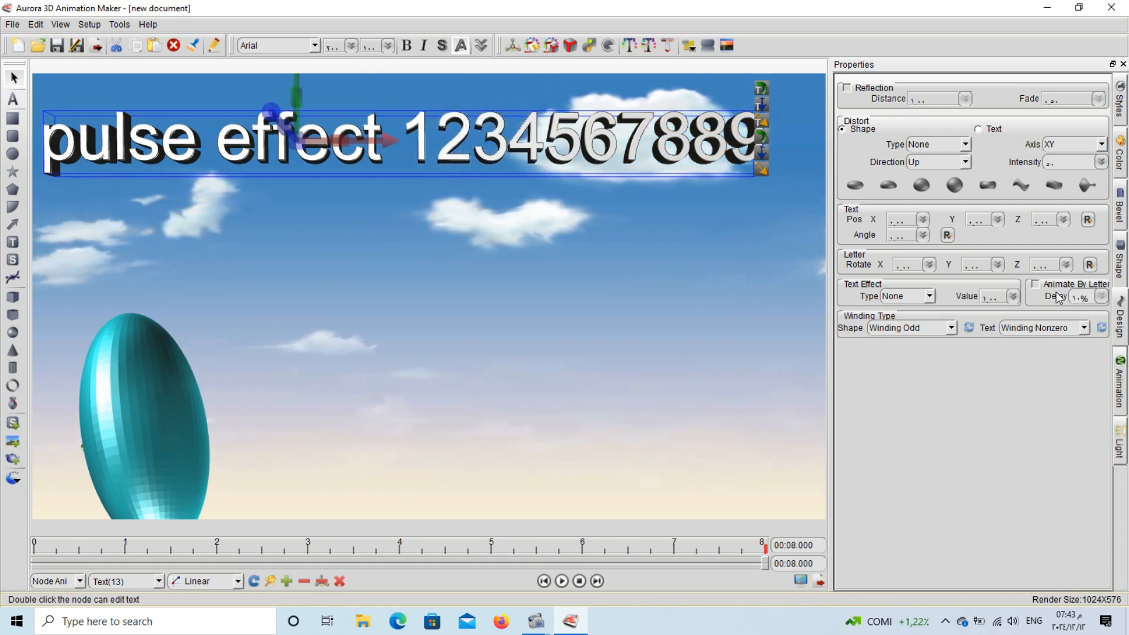
# Turn on Animate By Letter for the white text, apply the Pulse text effect and adjust its value
pyautogui.click(1036, 284)
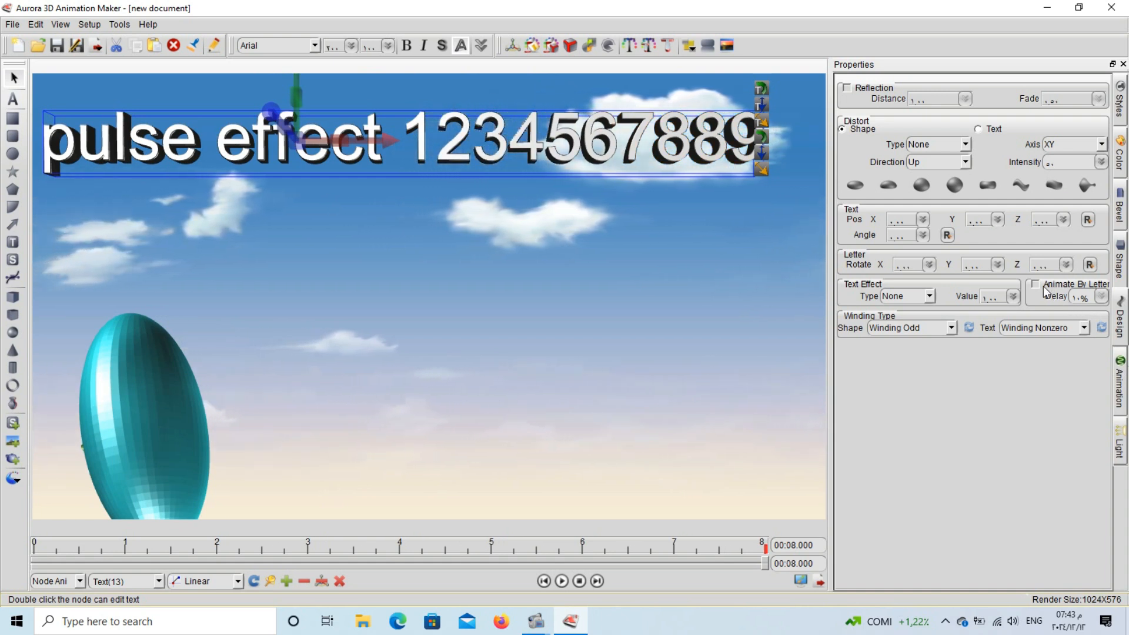
pyautogui.click(929, 295)
pyautogui.click(916, 330)
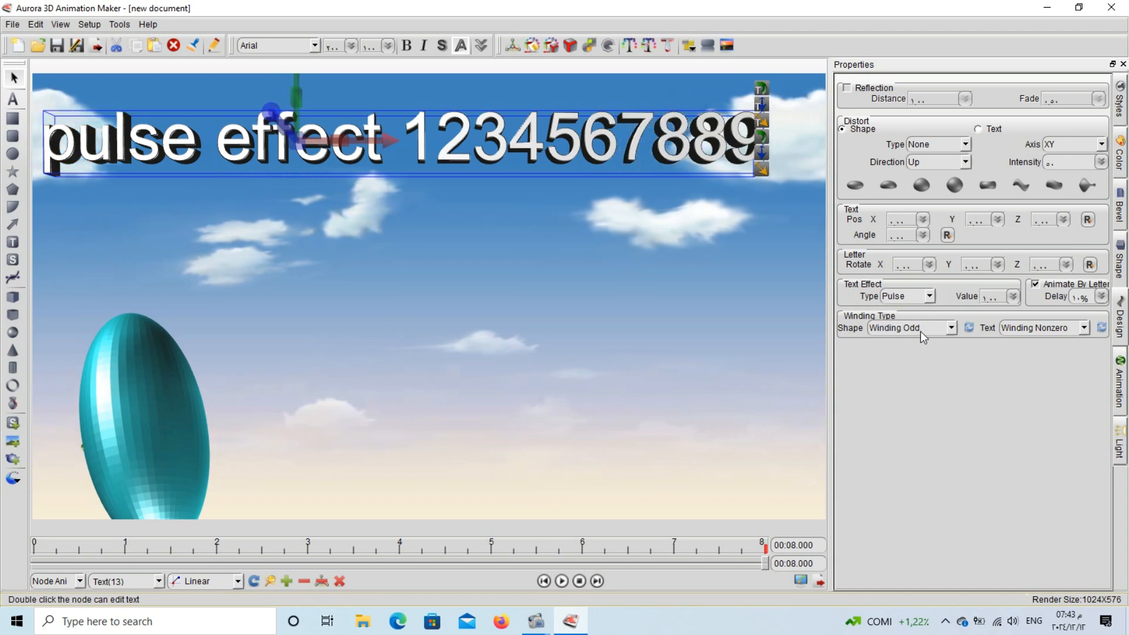
pyautogui.click(1013, 296)
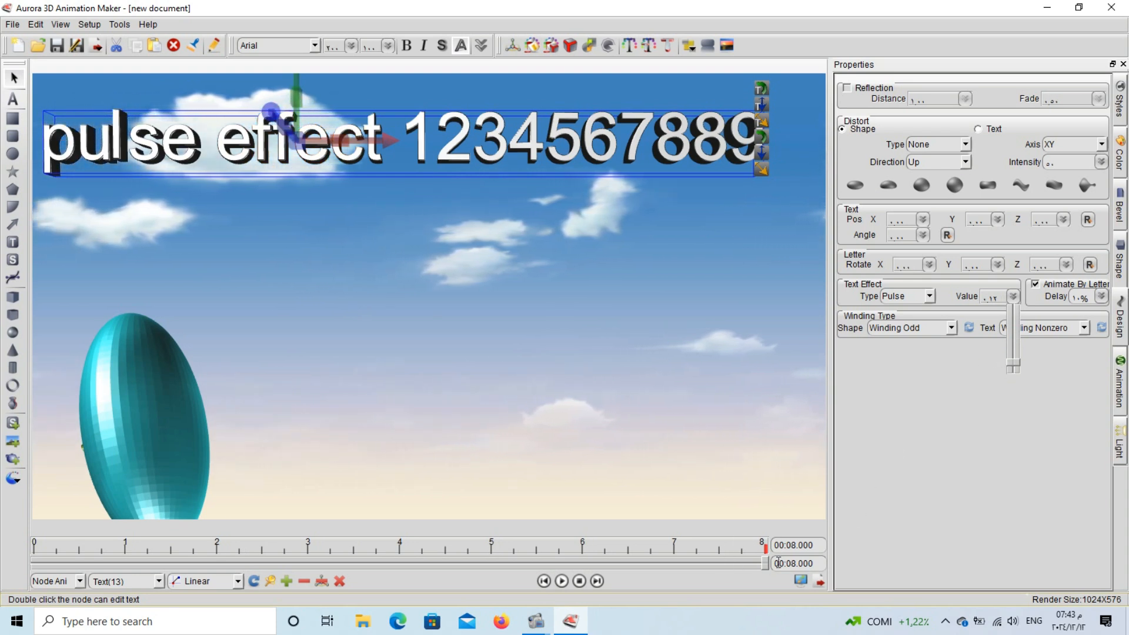
# Add a Pulse keyframe at 0 s for the white text and play back the animation
pyautogui.click(287, 581)
pyautogui.click(575, 585)
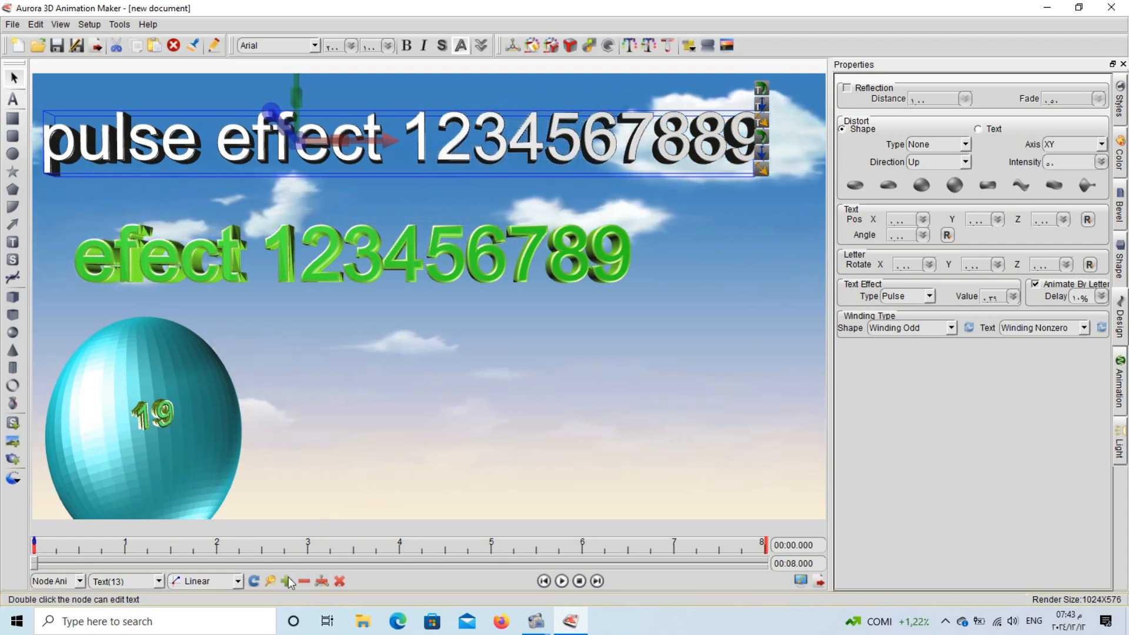
pyautogui.click(580, 581)
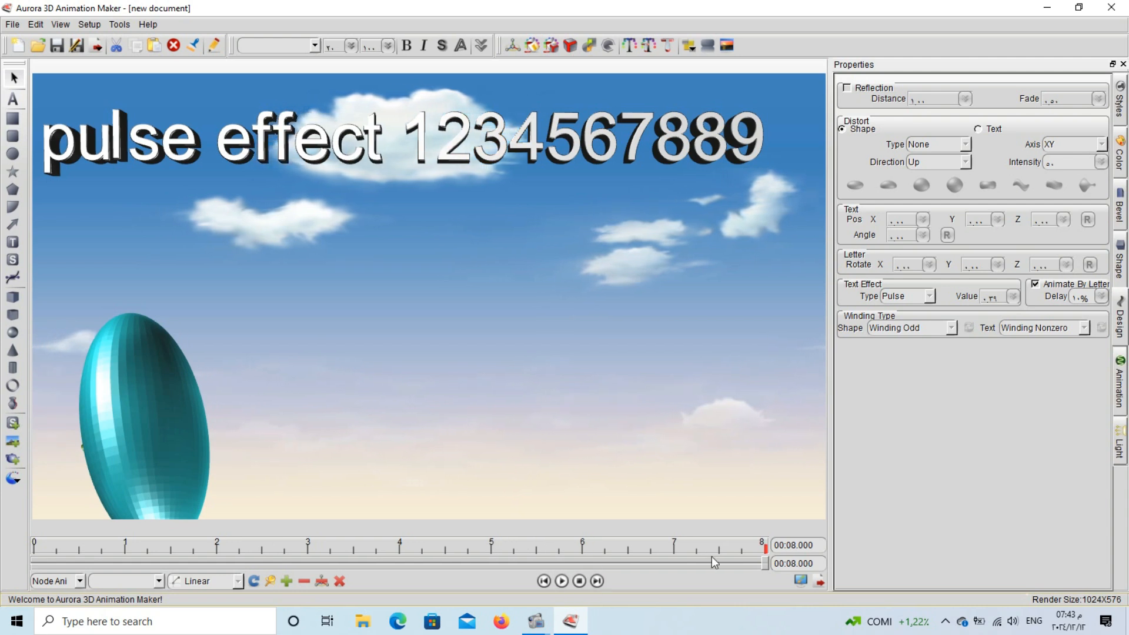
pyautogui.click(447, 147)
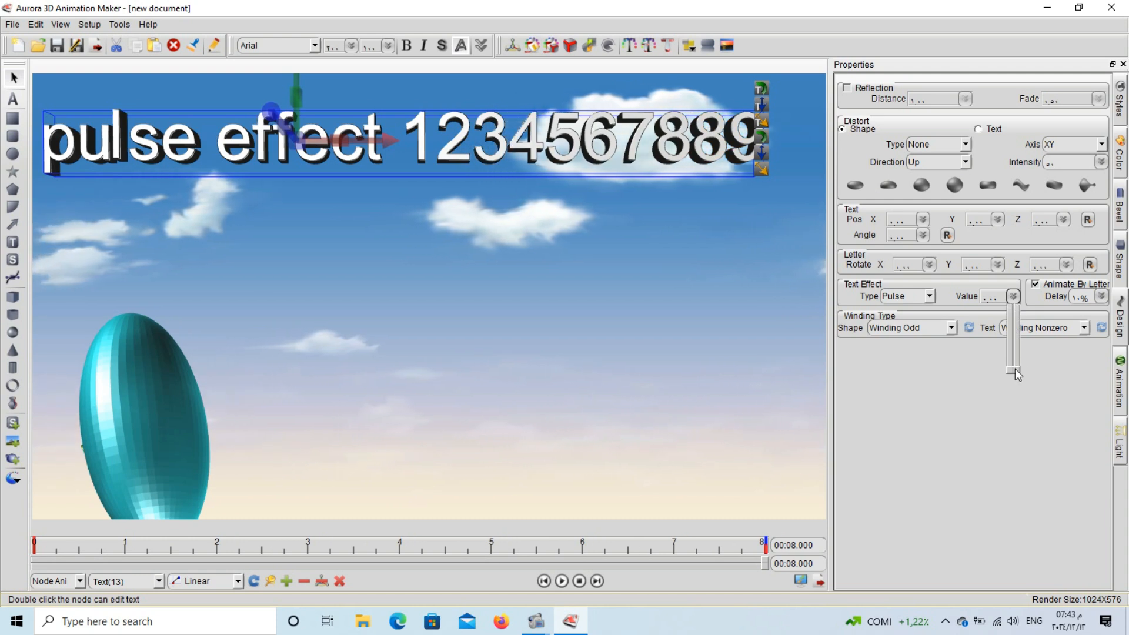
pyautogui.moveTo(1015, 369); pyautogui.dragTo(1012, 338)
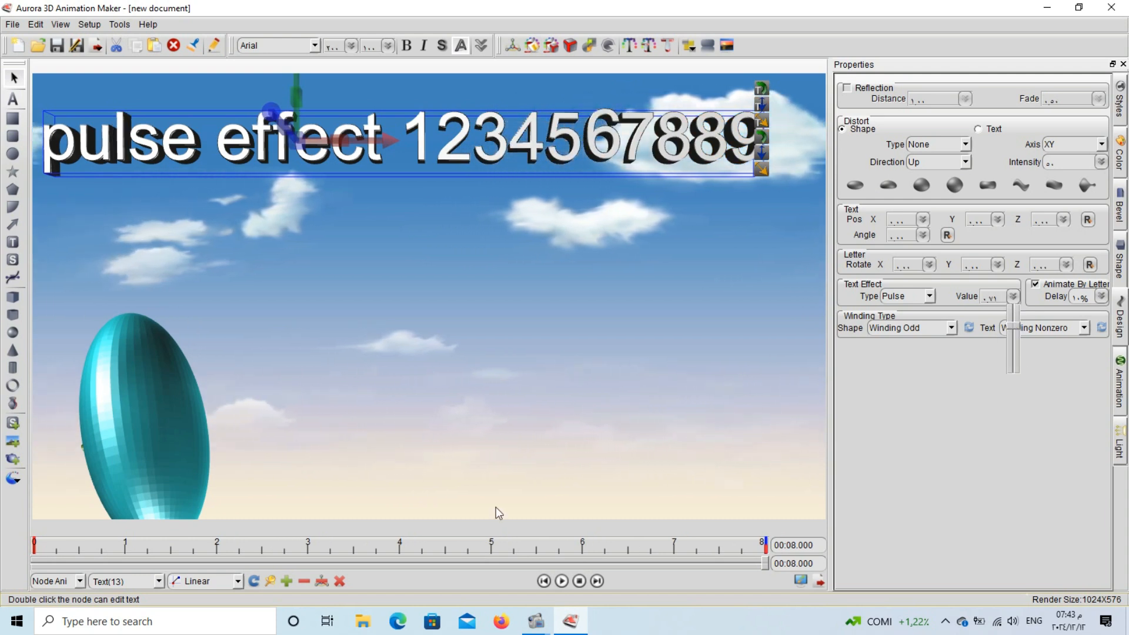
pyautogui.click(285, 583)
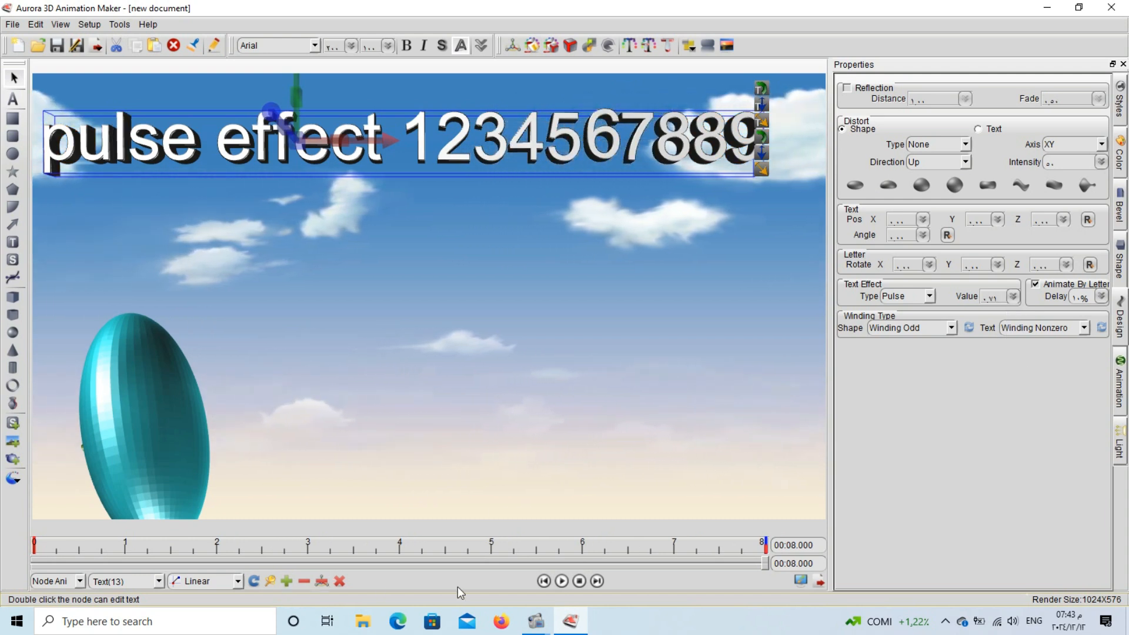
# Return to 0 s, set the white text's Pulse value to 0.90 and play the animation
pyautogui.click(580, 582)
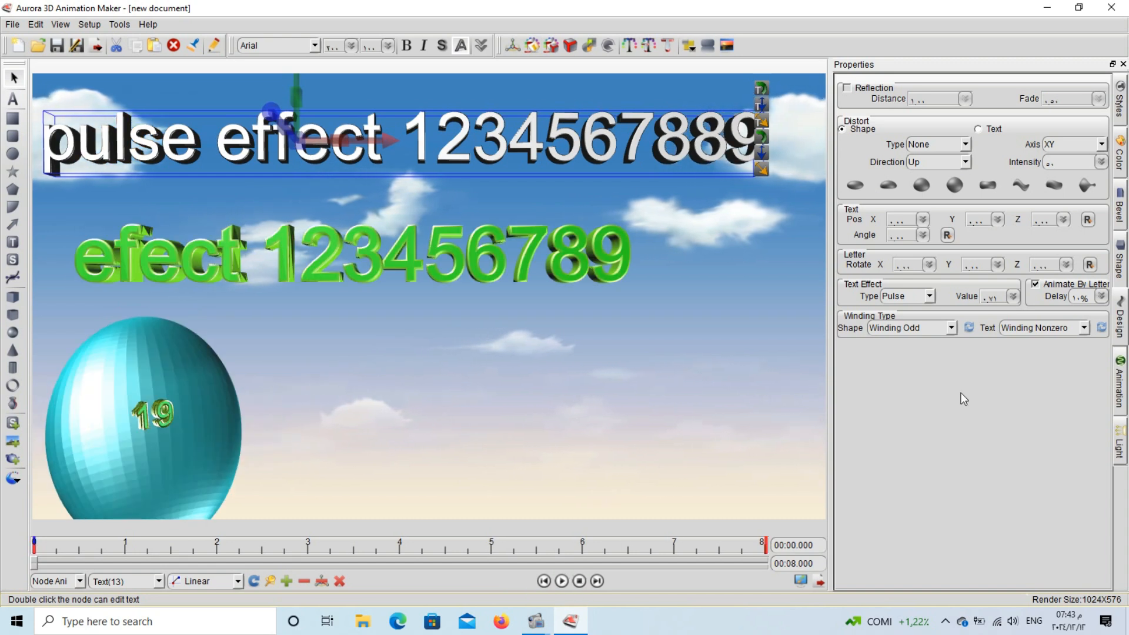
pyautogui.click(1012, 296)
pyautogui.moveTo(1014, 323); pyautogui.dragTo(1015, 319)
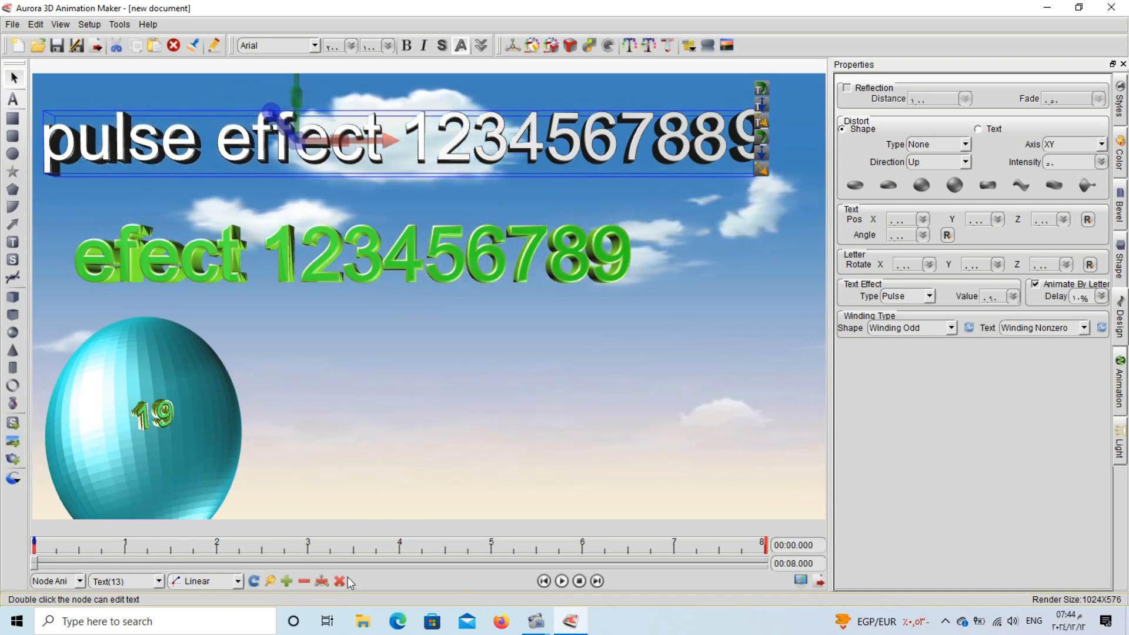
pyautogui.click(562, 581)
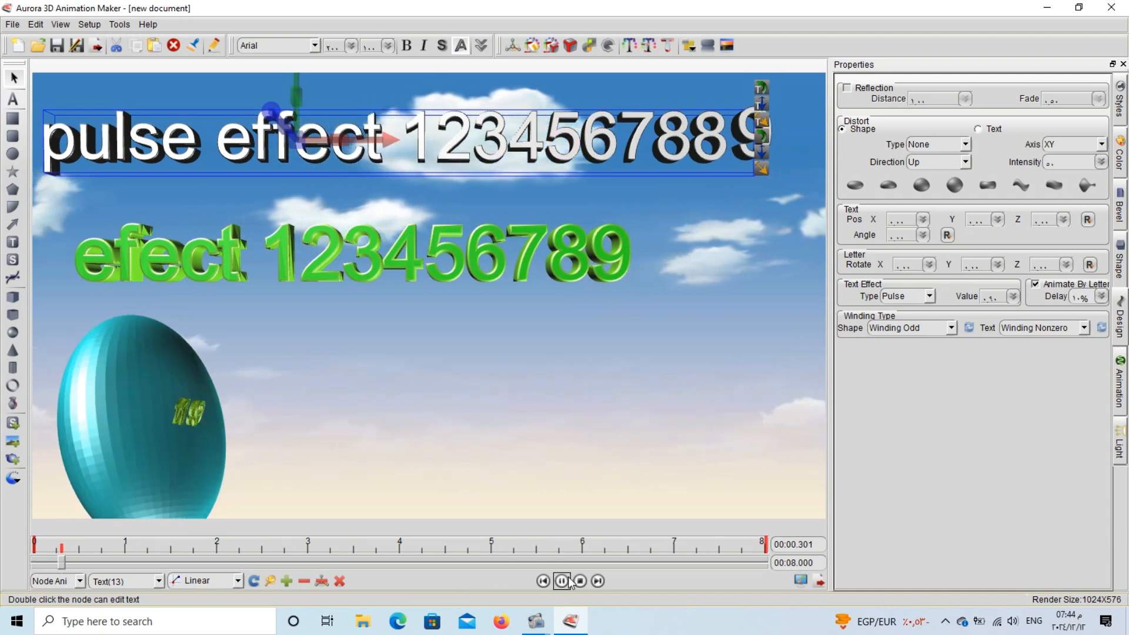
# Deselect the text, switch the timeline to camera animation and return to 0 s
pyautogui.click(428, 413)
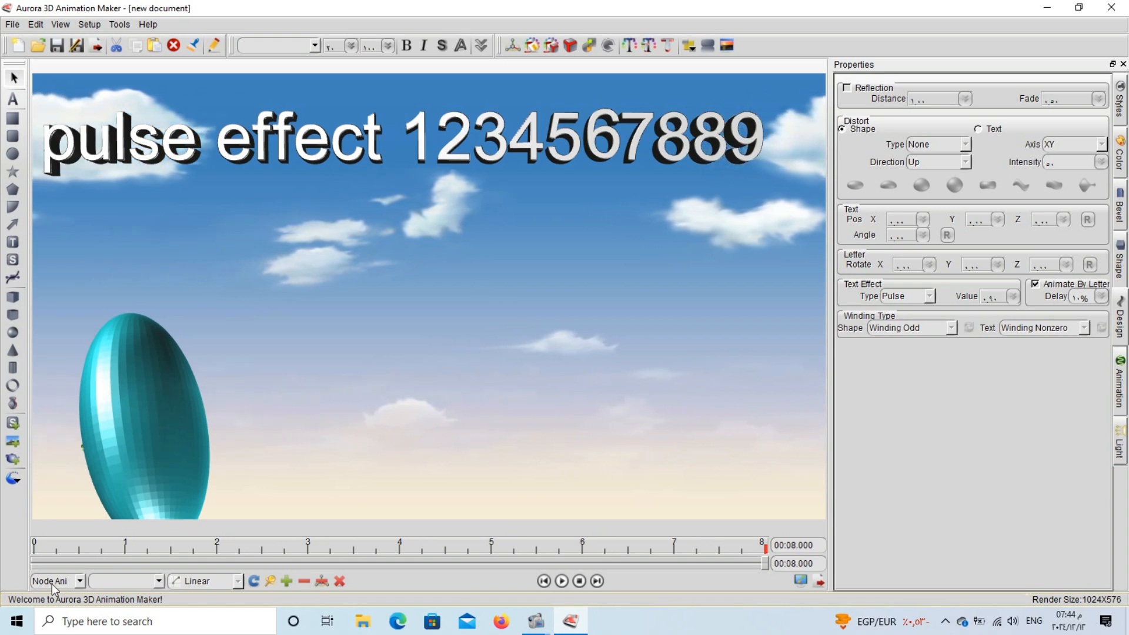
pyautogui.click(79, 581)
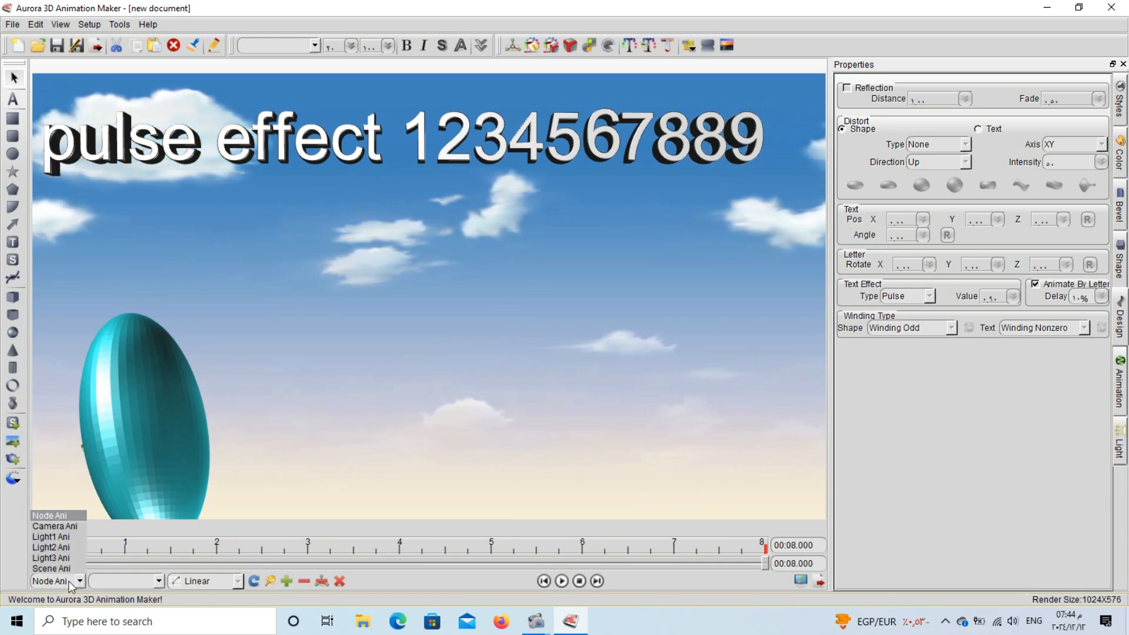
pyautogui.click(73, 527)
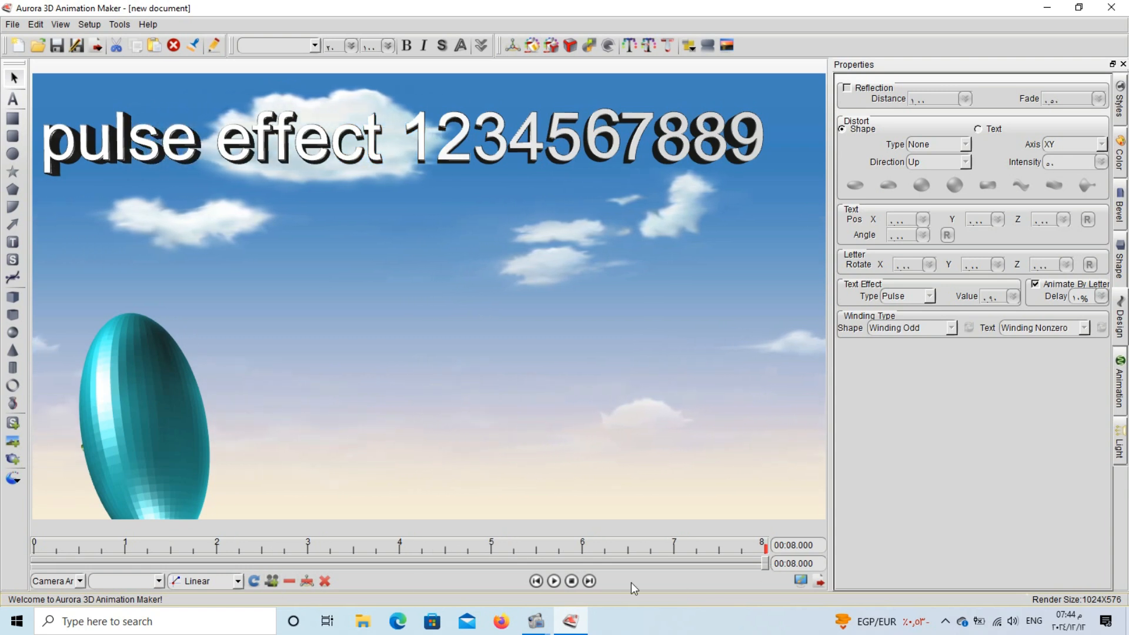
pyautogui.click(572, 581)
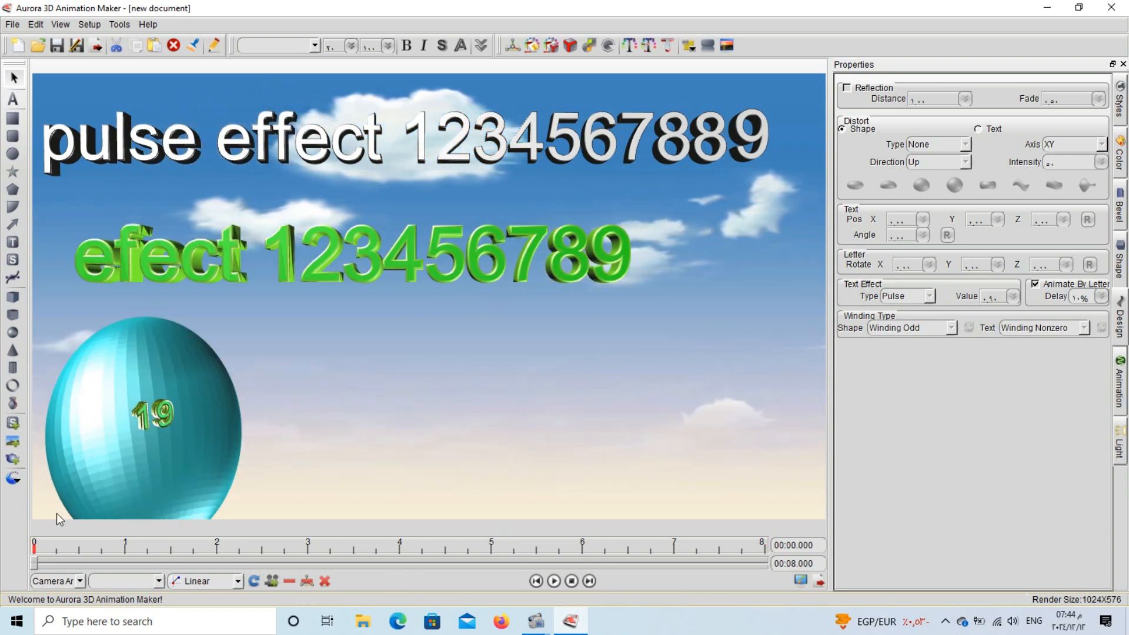
# Keyframe the camera's X position at 0 s with a value of -49.00
pyautogui.click(271, 581)
pyautogui.click(322, 530)
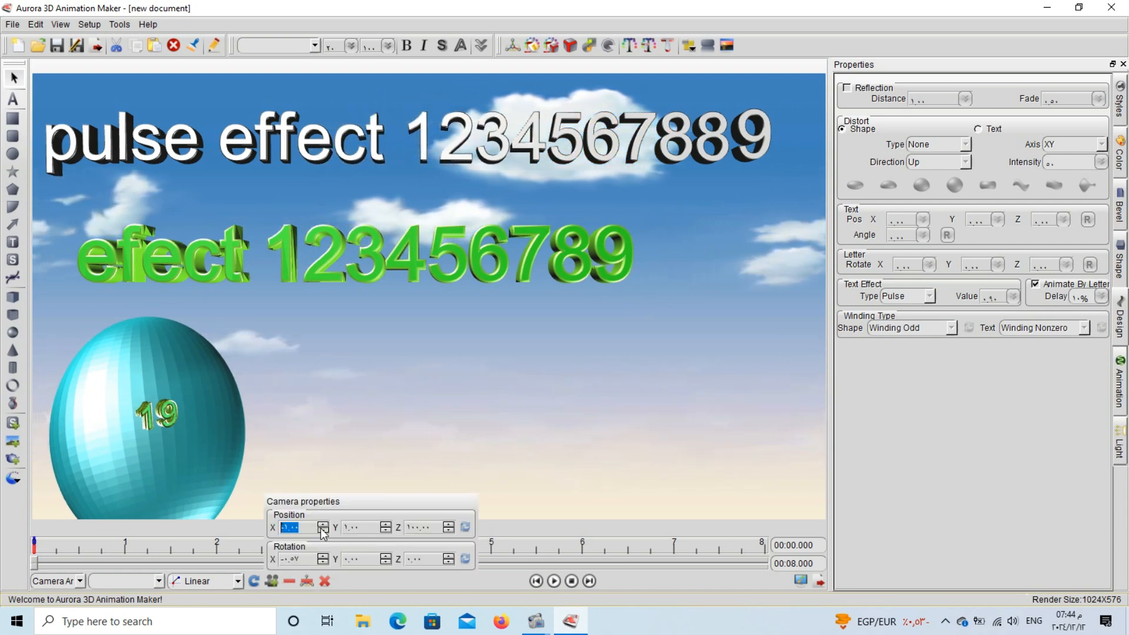
pyautogui.moveTo(322, 529); pyautogui.dragTo(322, 530)
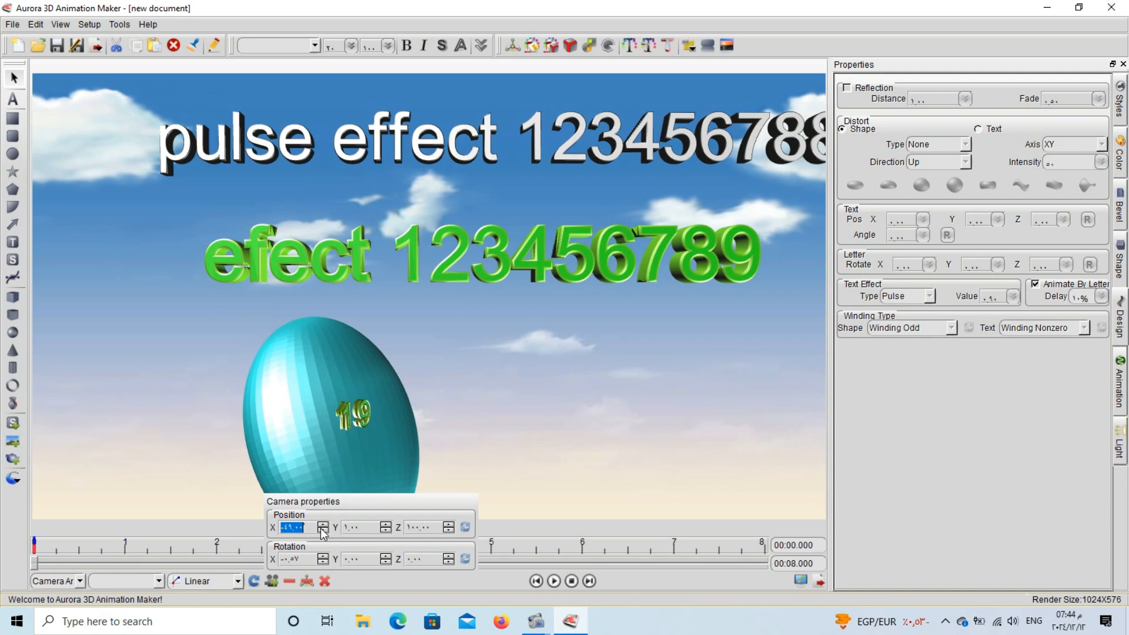
pyautogui.click(274, 580)
# Set the camera's X position to 52.00 at 8 s and play back the camera move
pyautogui.moveTo(750, 563); pyautogui.dragTo(763, 556)
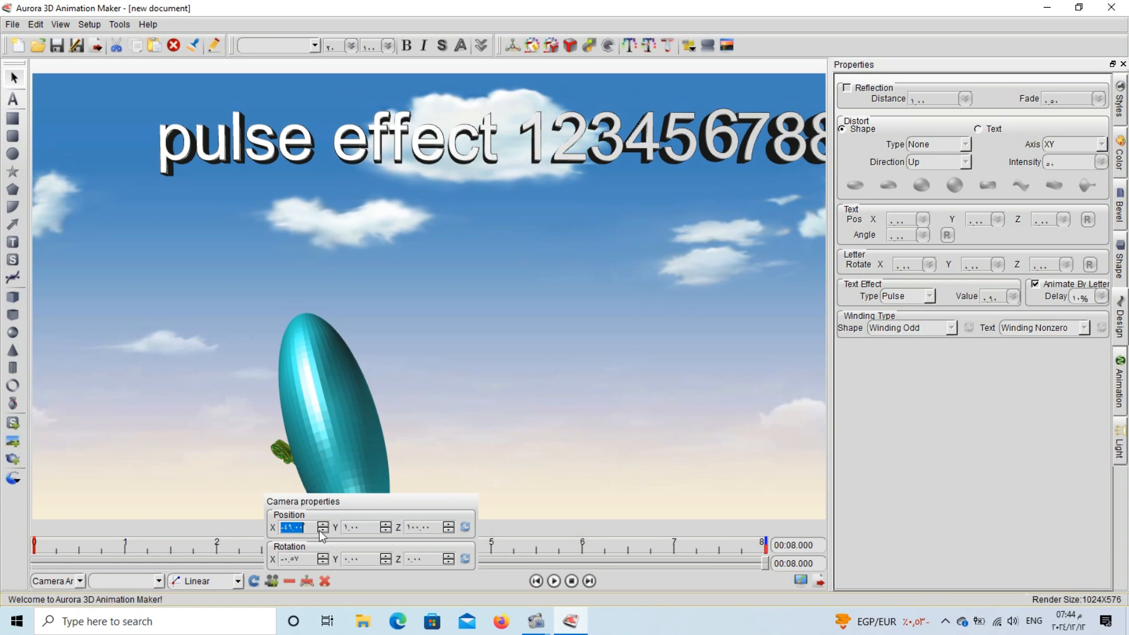
pyautogui.moveTo(322, 531); pyautogui.dragTo(323, 527)
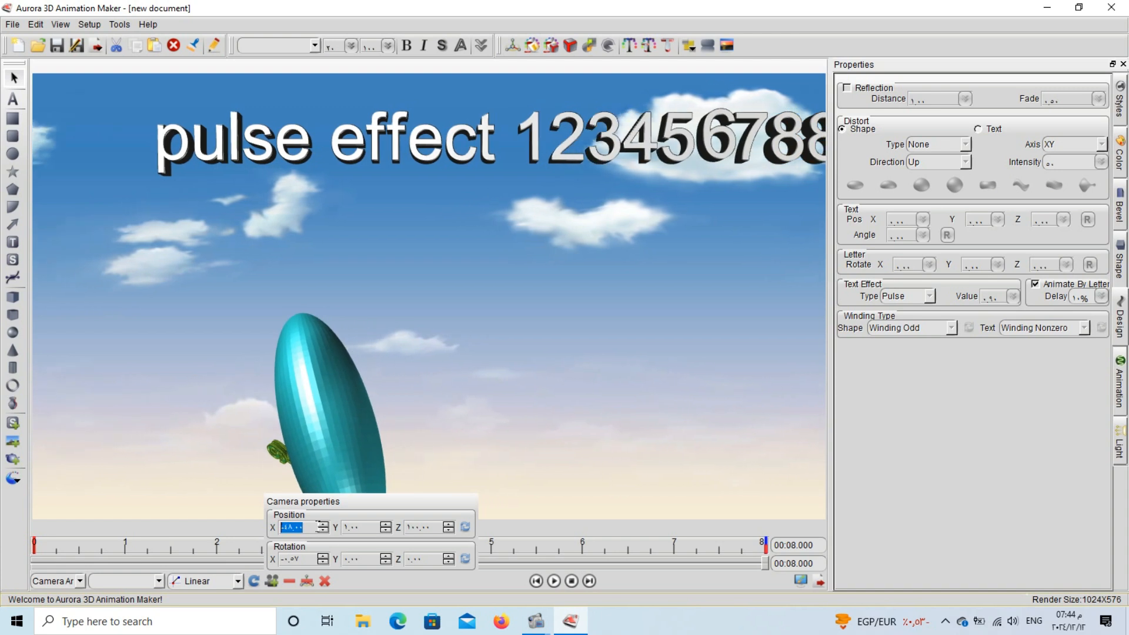
pyautogui.write('0')
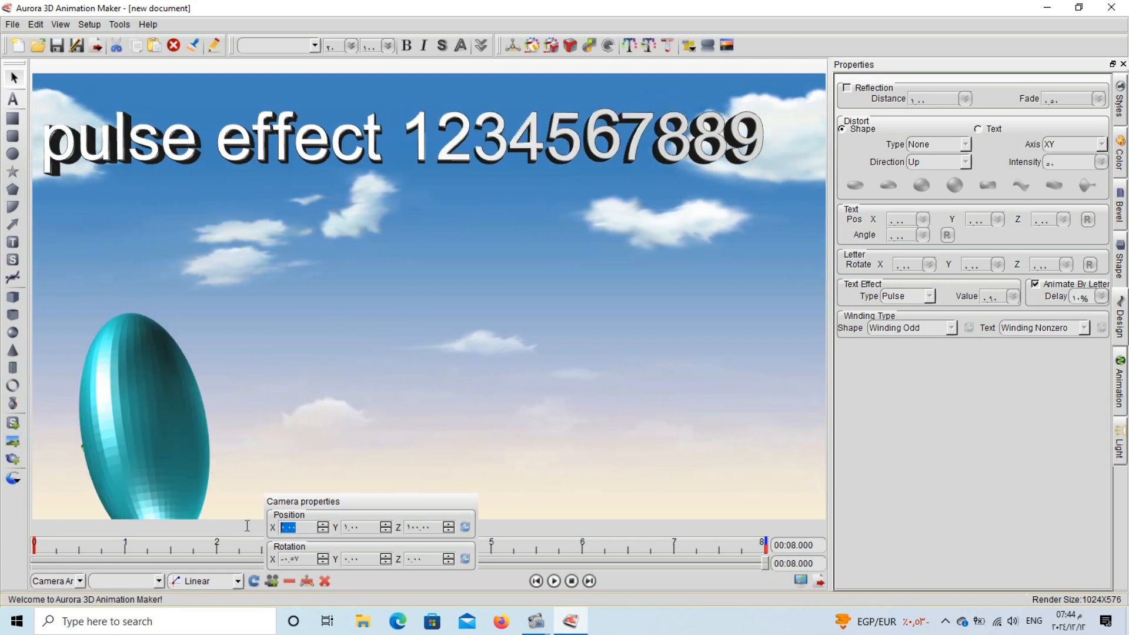
pyautogui.click(324, 532)
pyautogui.moveTo(322, 525); pyautogui.dragTo(323, 525)
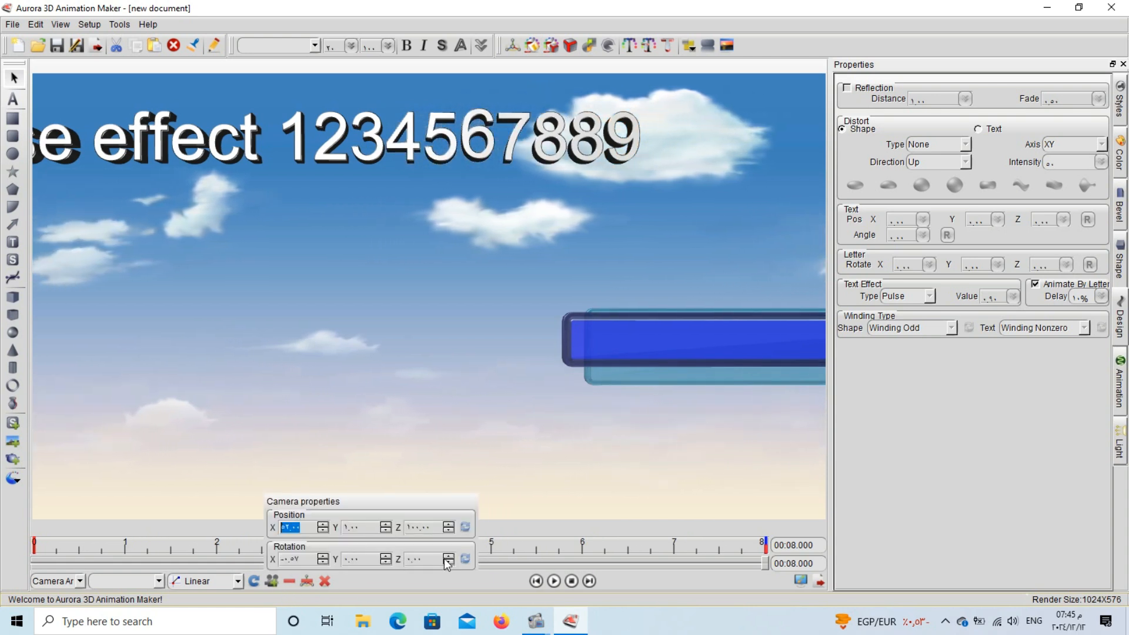
pyautogui.click(553, 581)
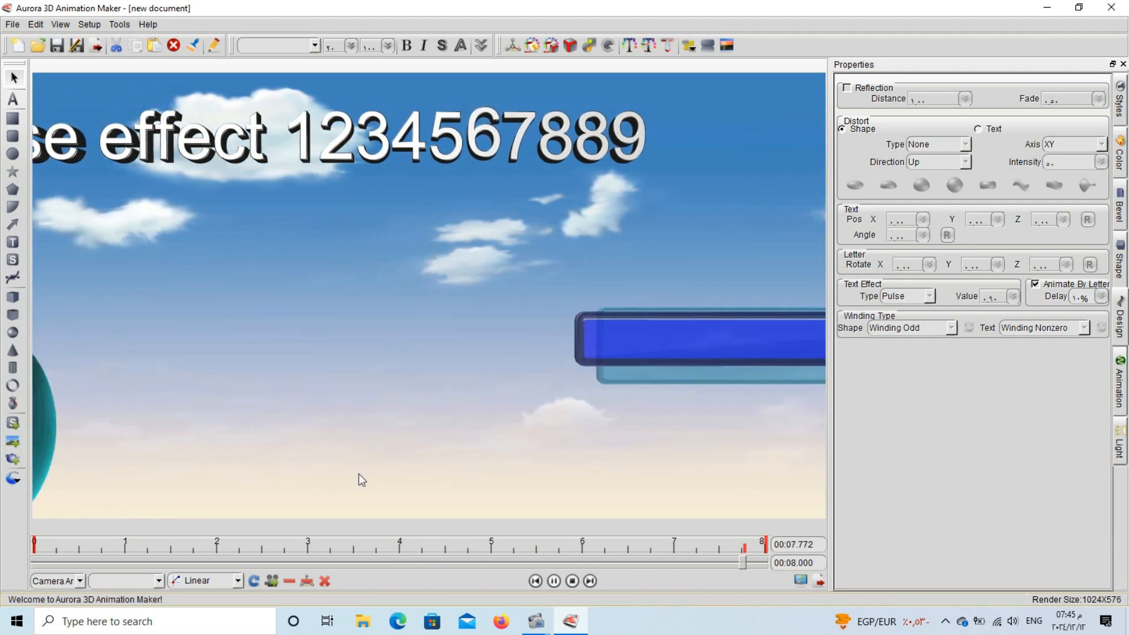
pyautogui.click(572, 581)
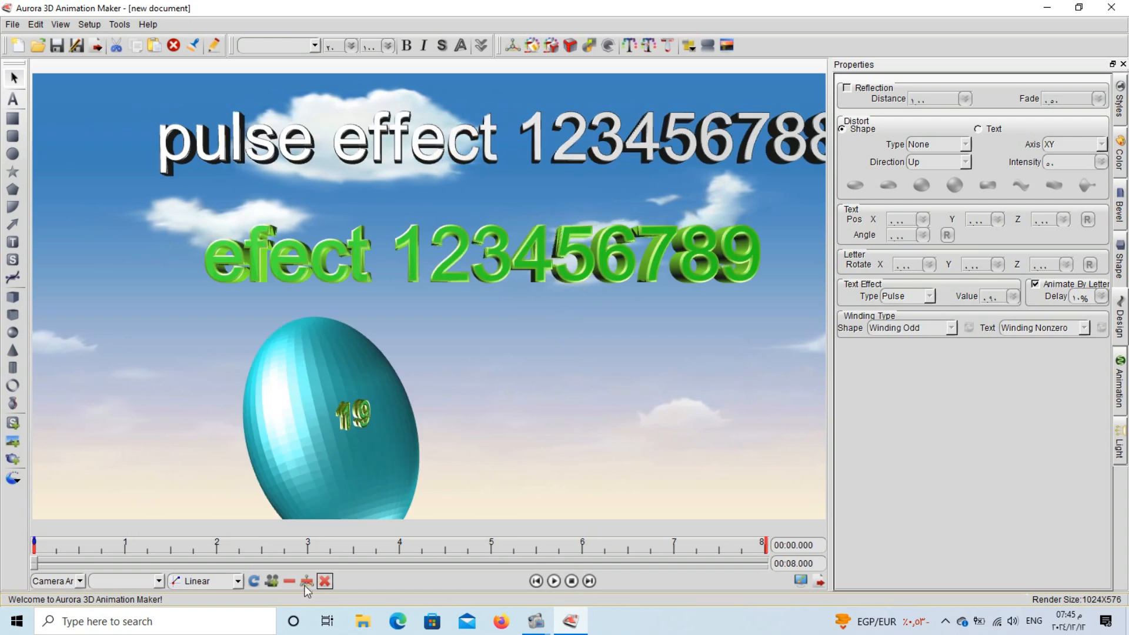
# Set the camera's X rotation to -44.57 at 0 s
pyautogui.click(272, 581)
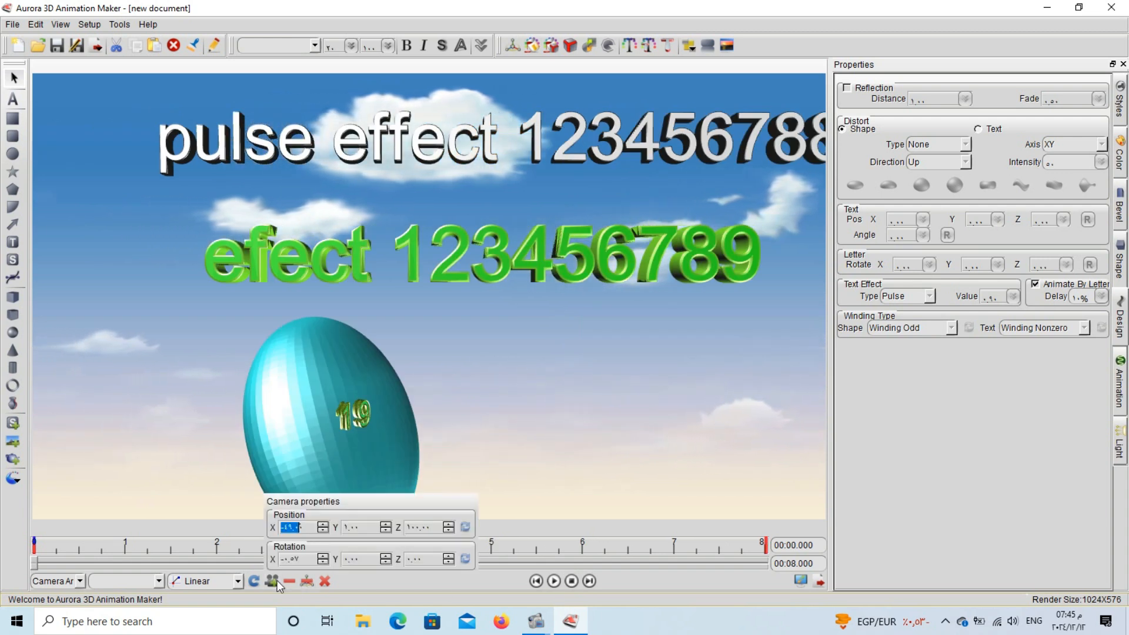
pyautogui.click(327, 564)
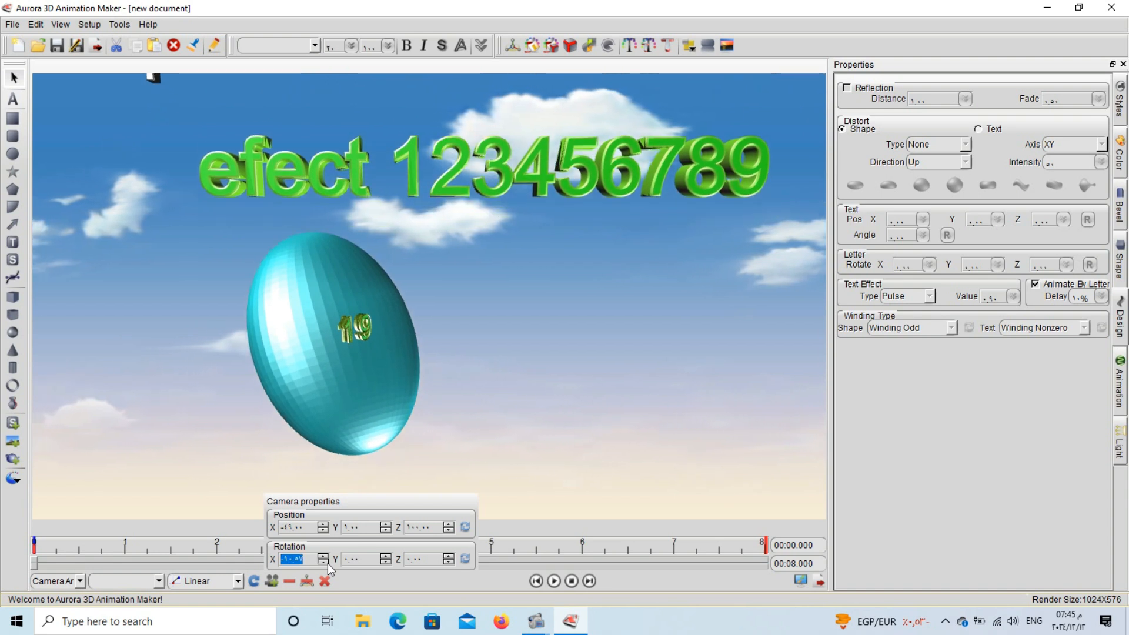
pyautogui.click(327, 564)
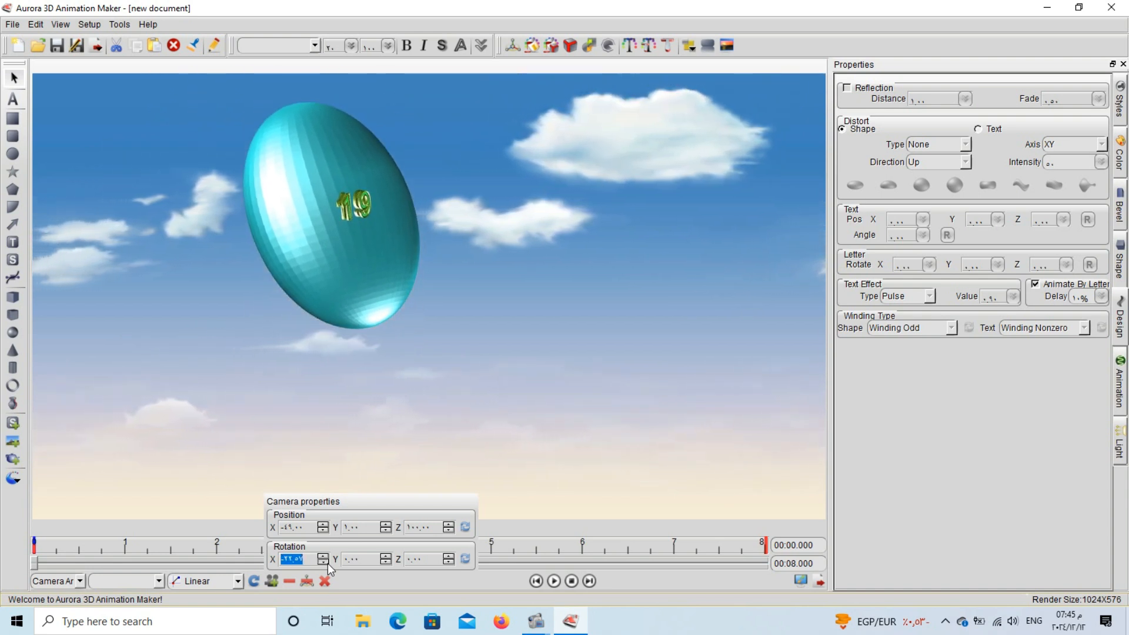
pyautogui.click(327, 564)
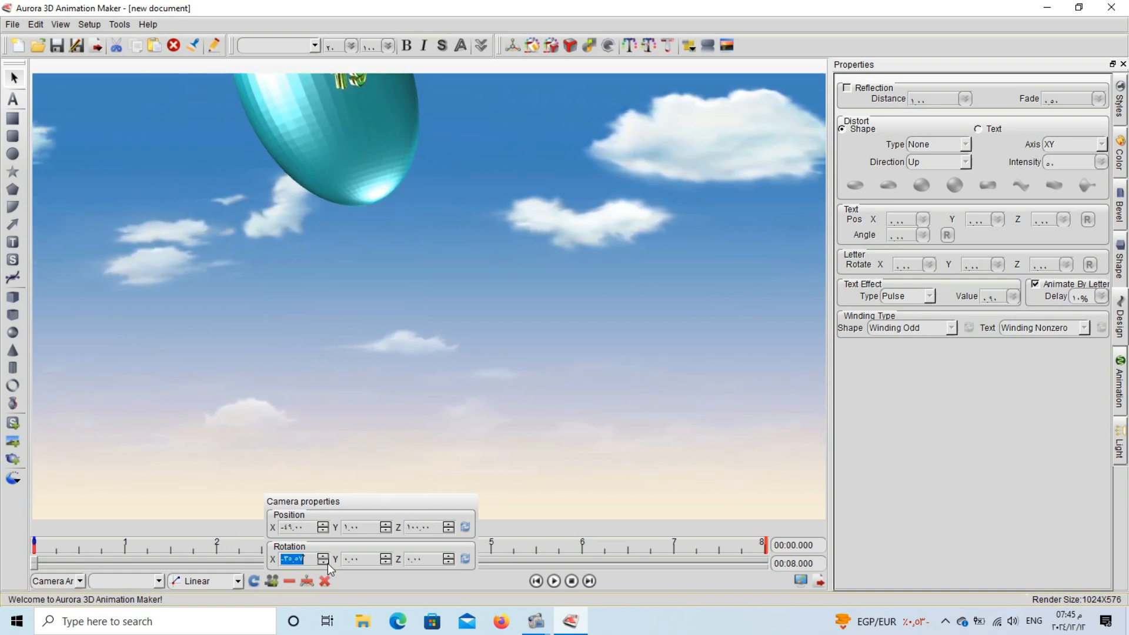
pyautogui.click(327, 564)
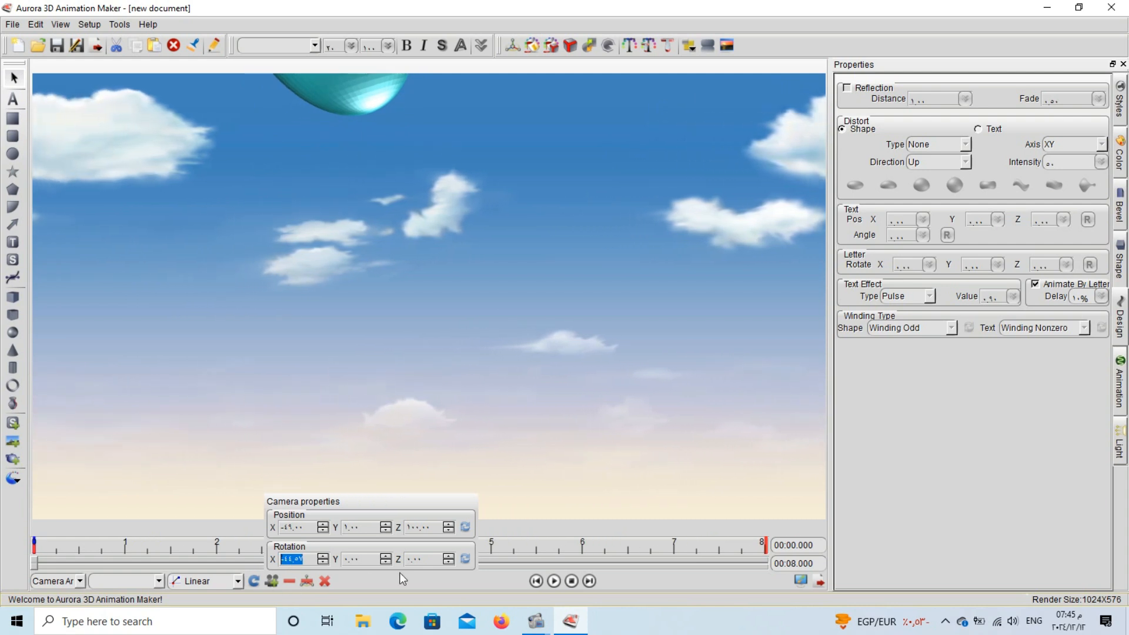
# Move to 7.850 s on the timeline and set the camera's X rotation to 0
pyautogui.click(729, 562)
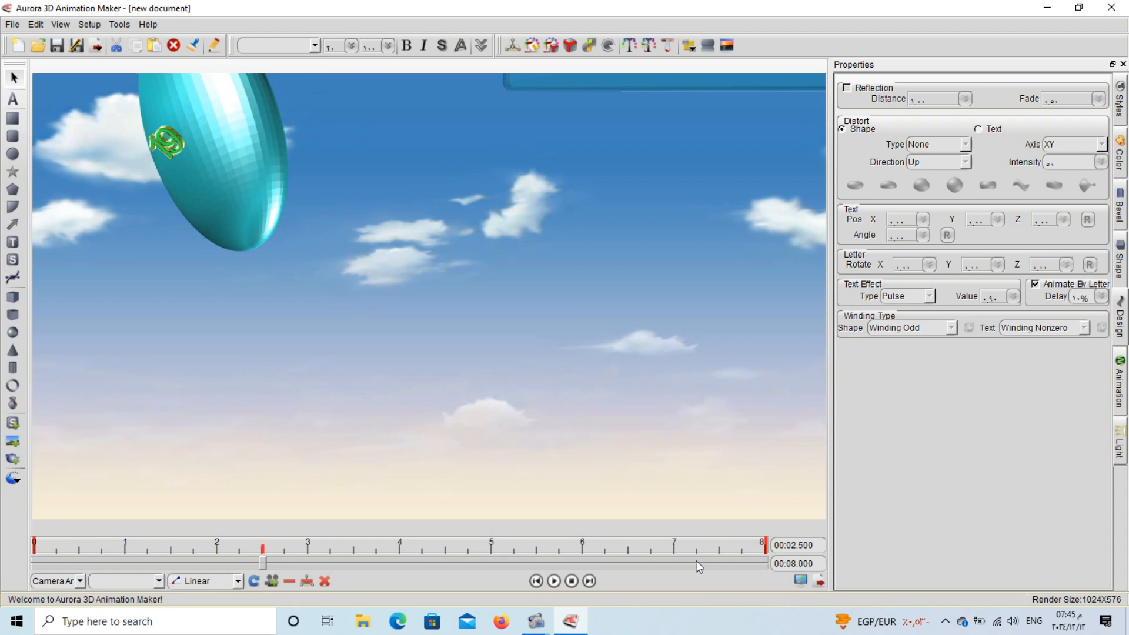
pyautogui.click(697, 562)
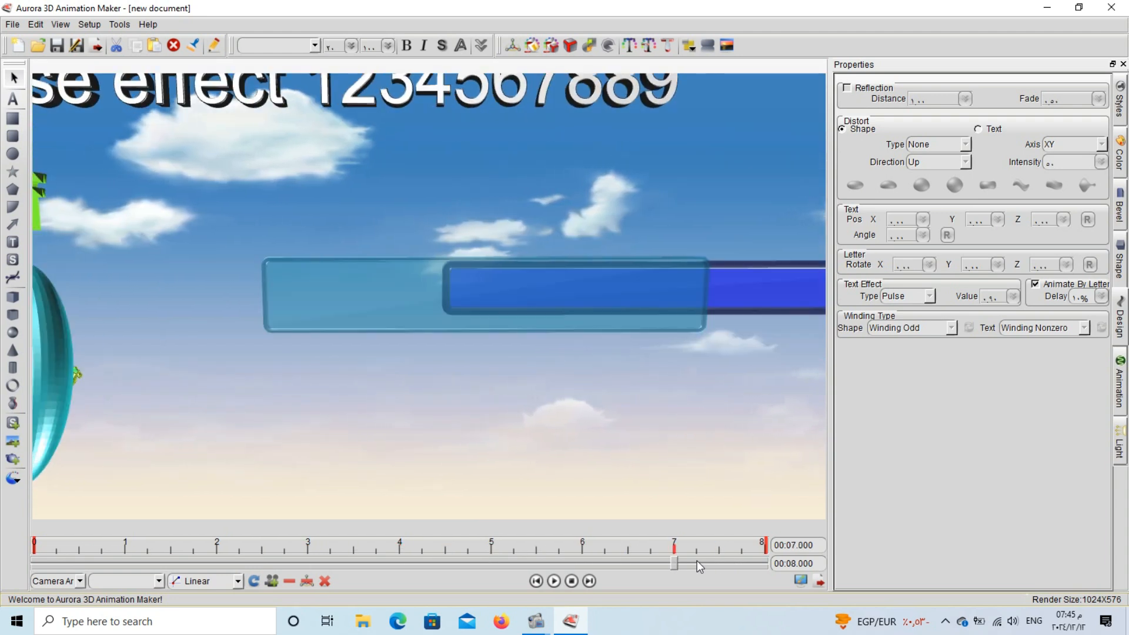
pyautogui.moveTo(675, 563); pyautogui.dragTo(754, 559)
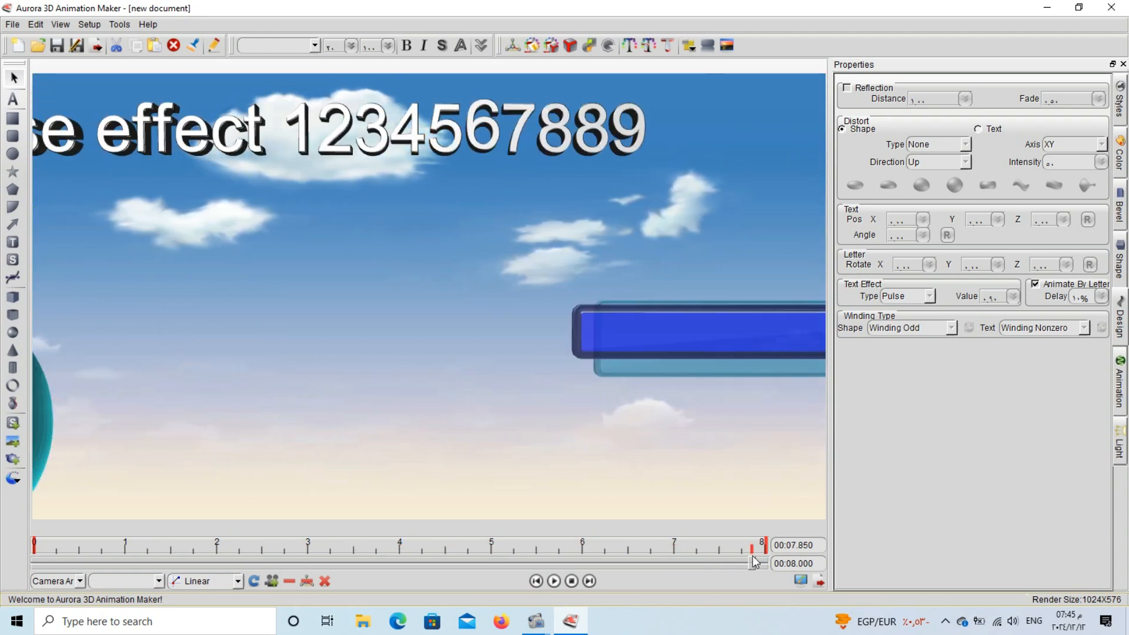
pyautogui.click(271, 581)
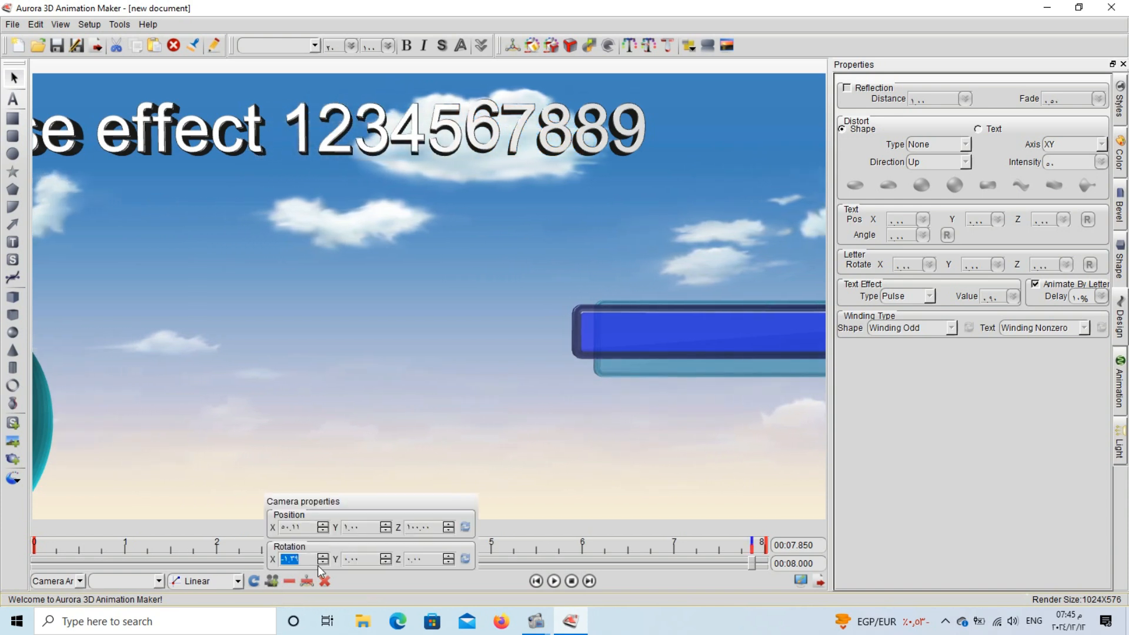
pyautogui.write('0')
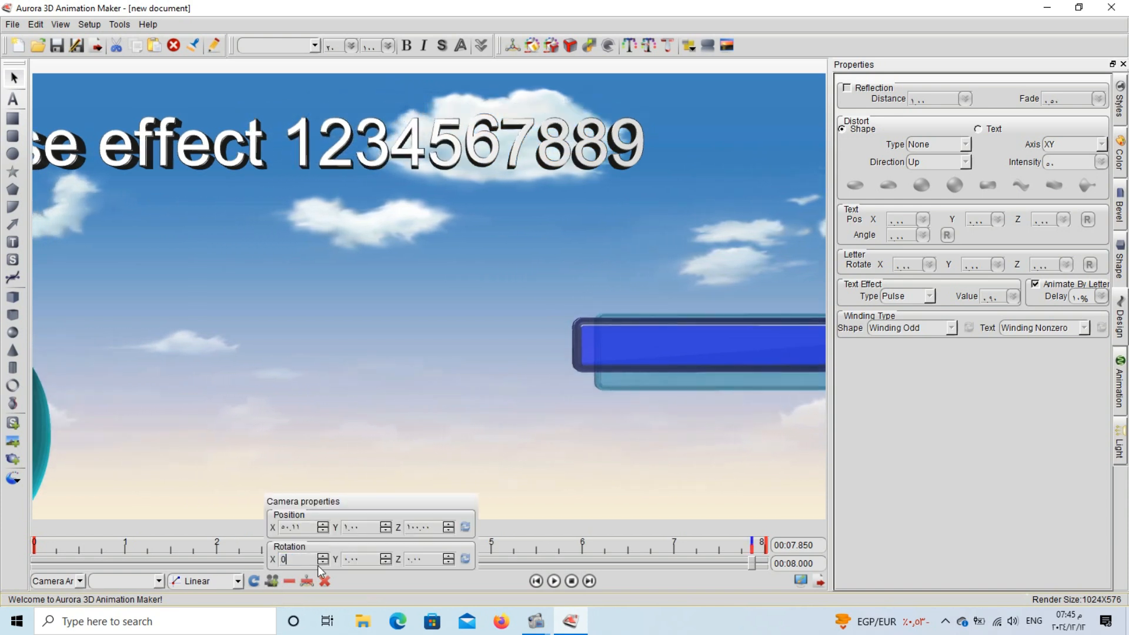
# Increase the camera's Y rotation at 7.850 s and play the animation from the start
pyautogui.click(388, 563)
pyautogui.click(388, 563)
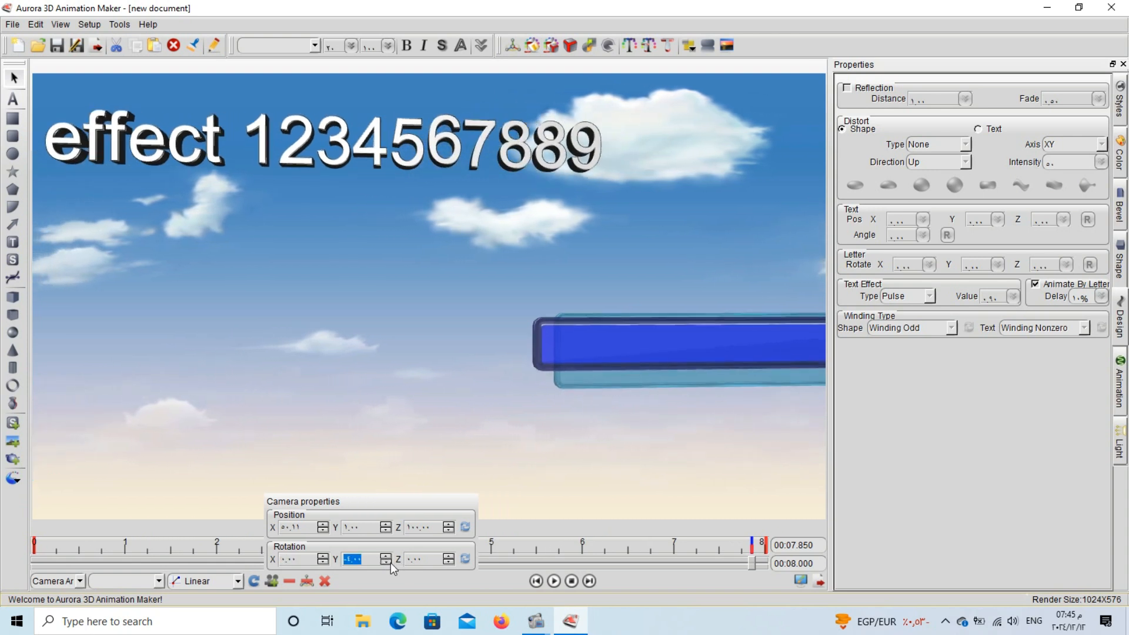
pyautogui.click(386, 555)
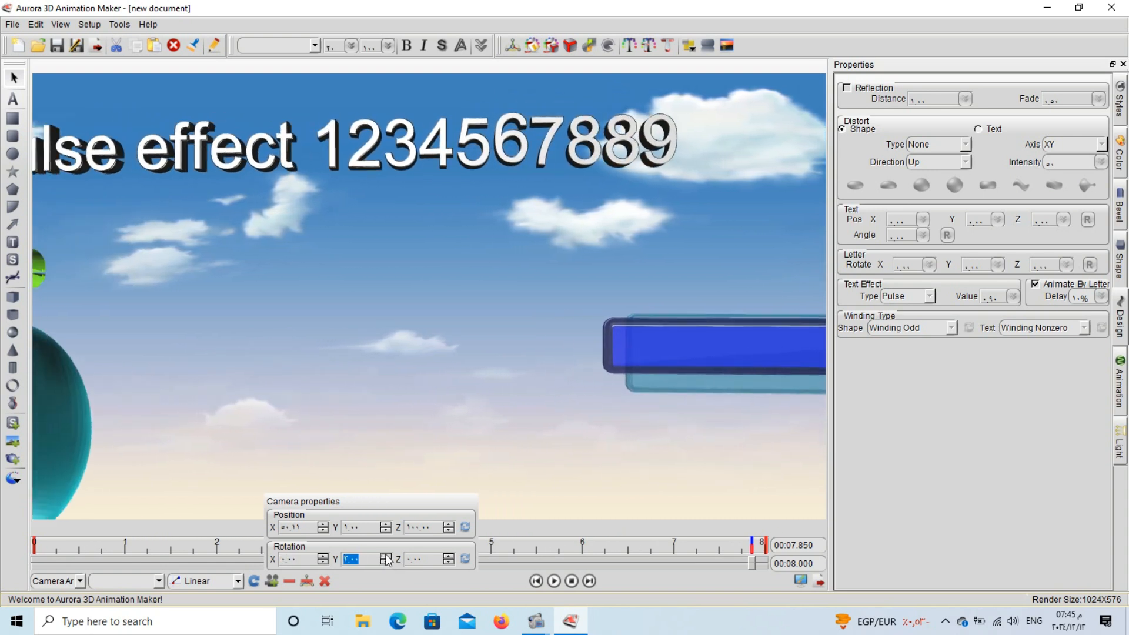
pyautogui.click(385, 558)
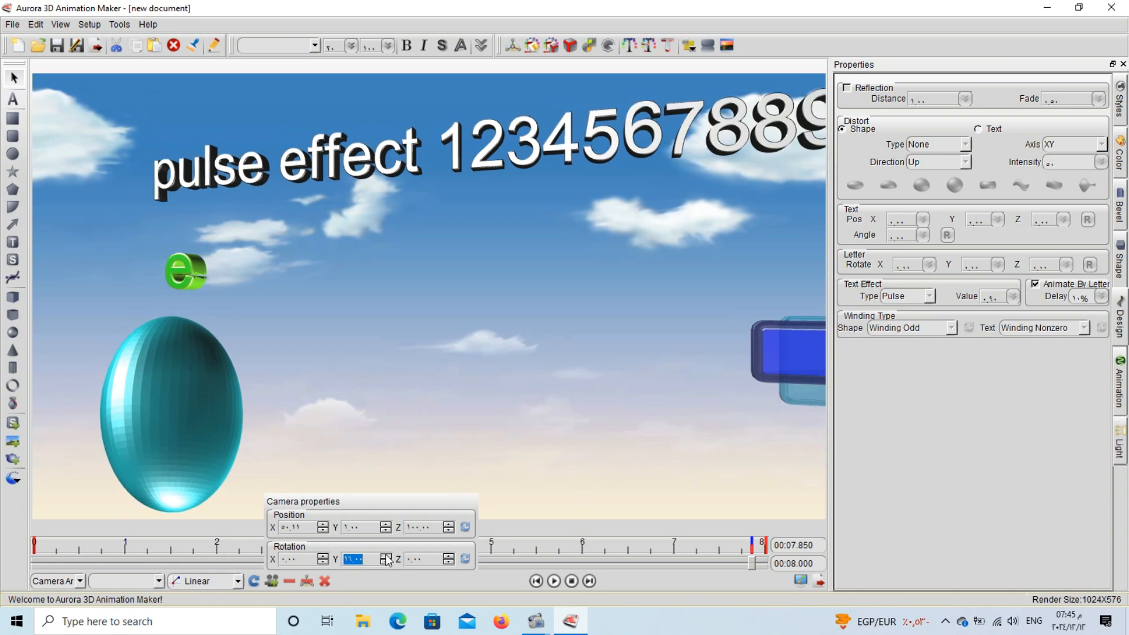
pyautogui.click(386, 556)
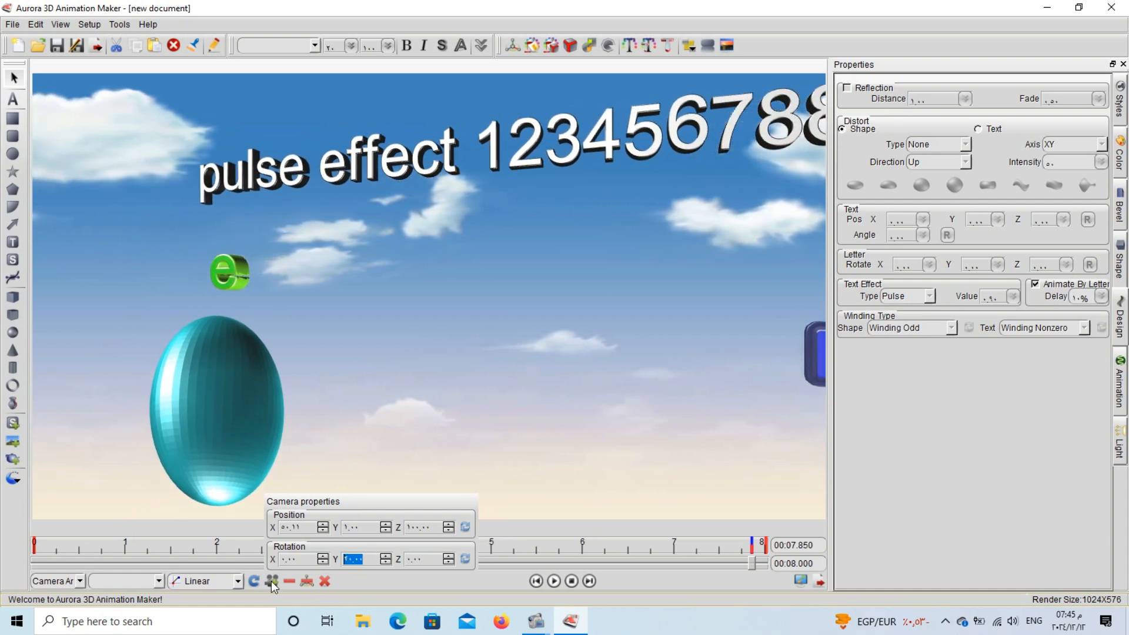
pyautogui.click(571, 582)
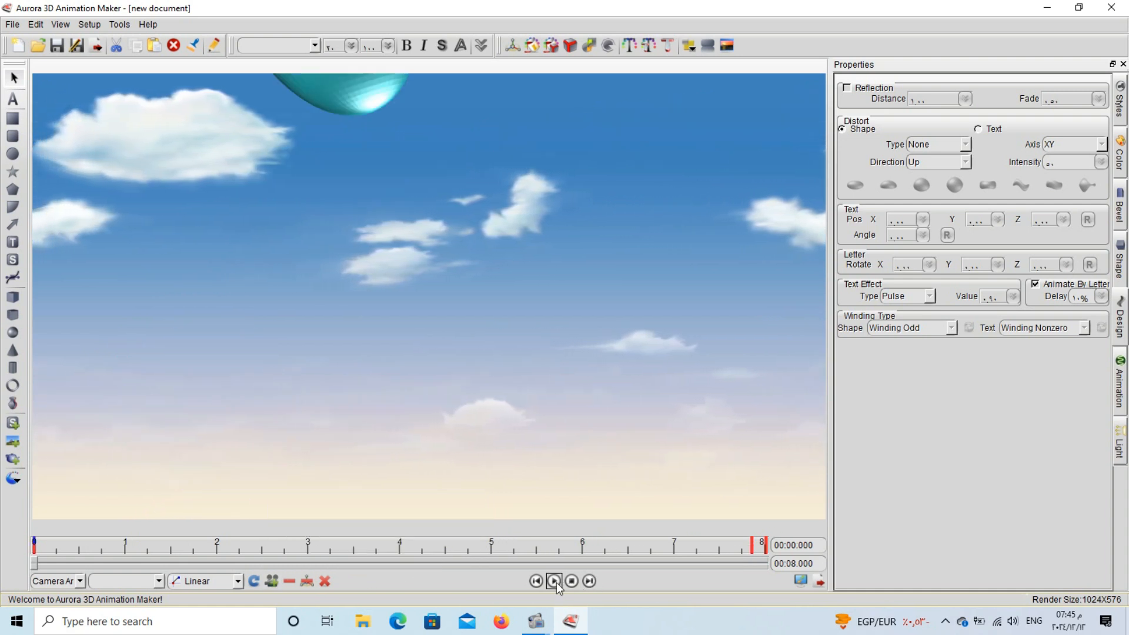
pyautogui.click(555, 581)
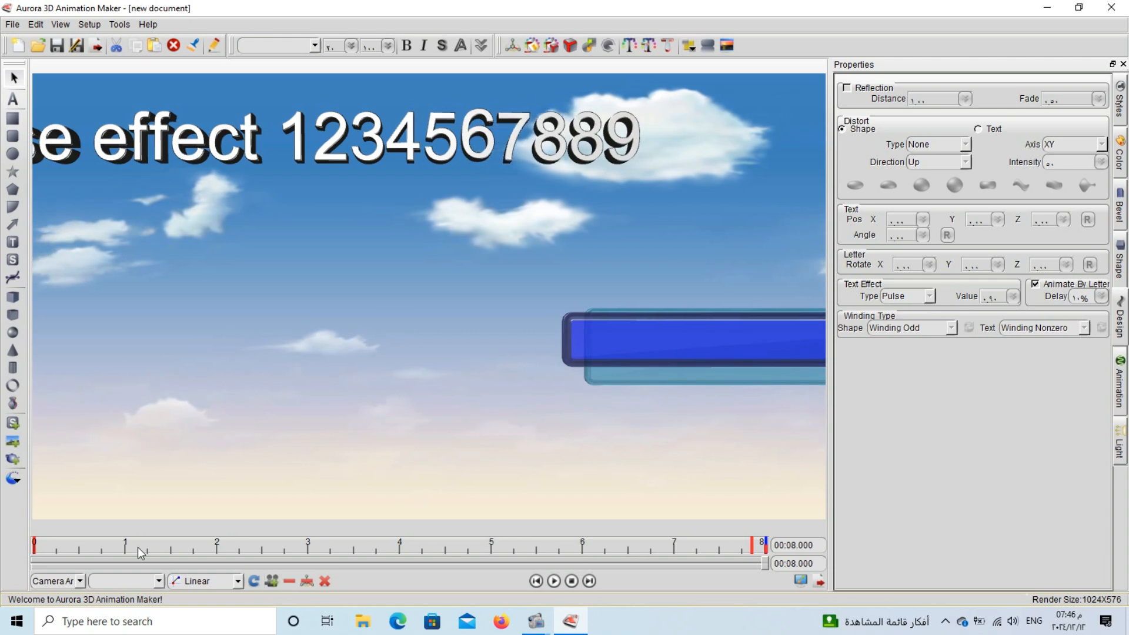
pyautogui.click(213, 158)
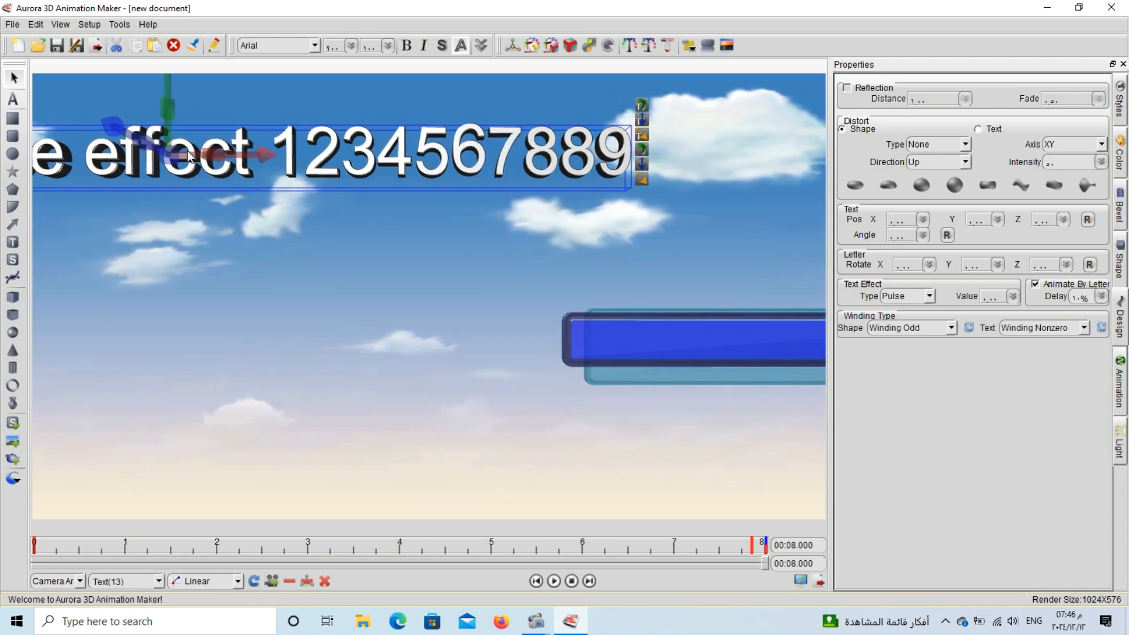
pyautogui.moveTo(279, 169); pyautogui.dragTo(312, 245)
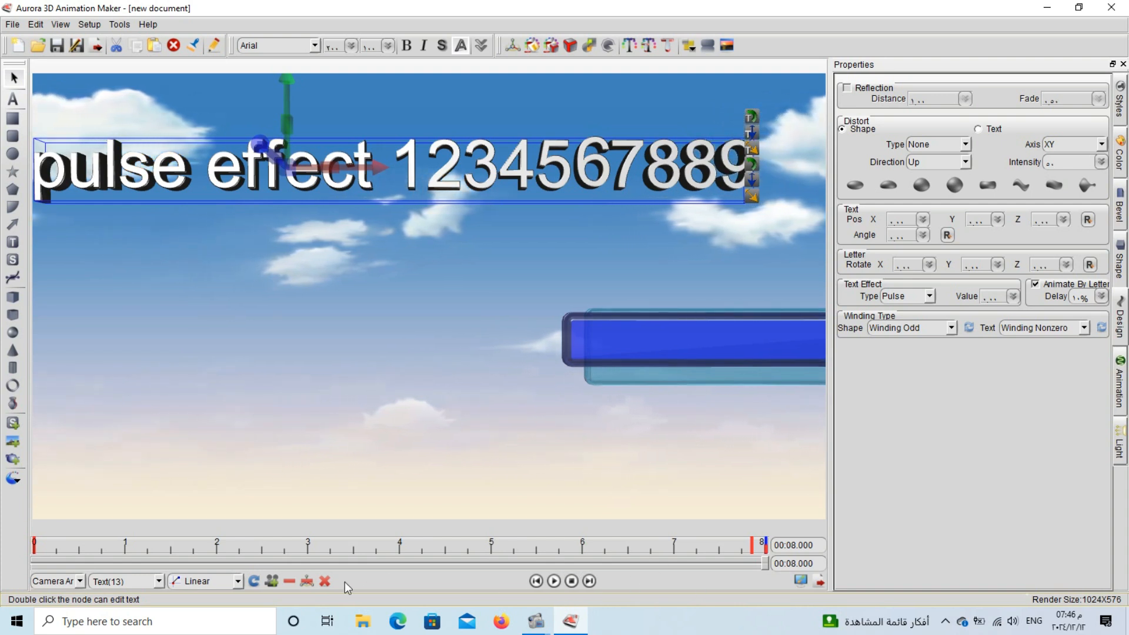
pyautogui.click(76, 581)
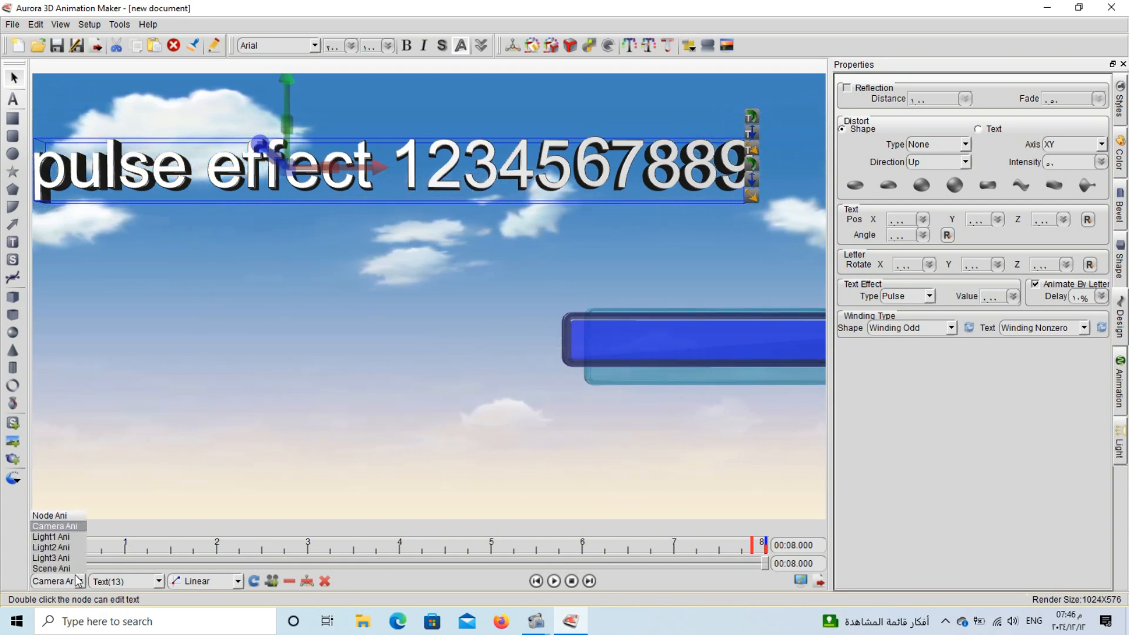
pyautogui.click(62, 507)
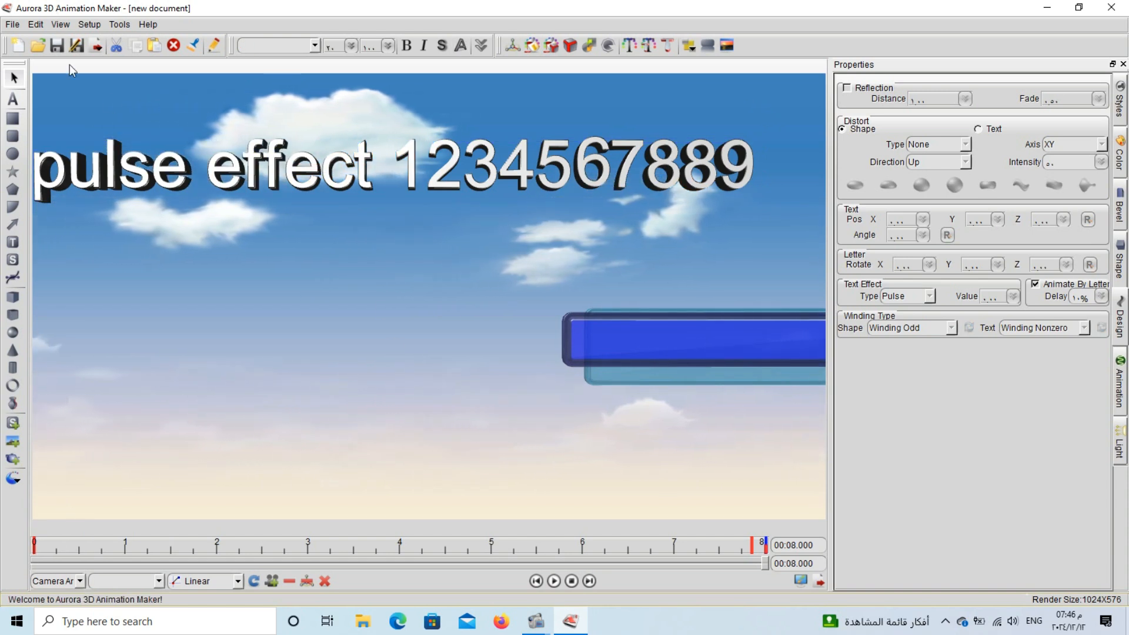
pyautogui.click(159, 178)
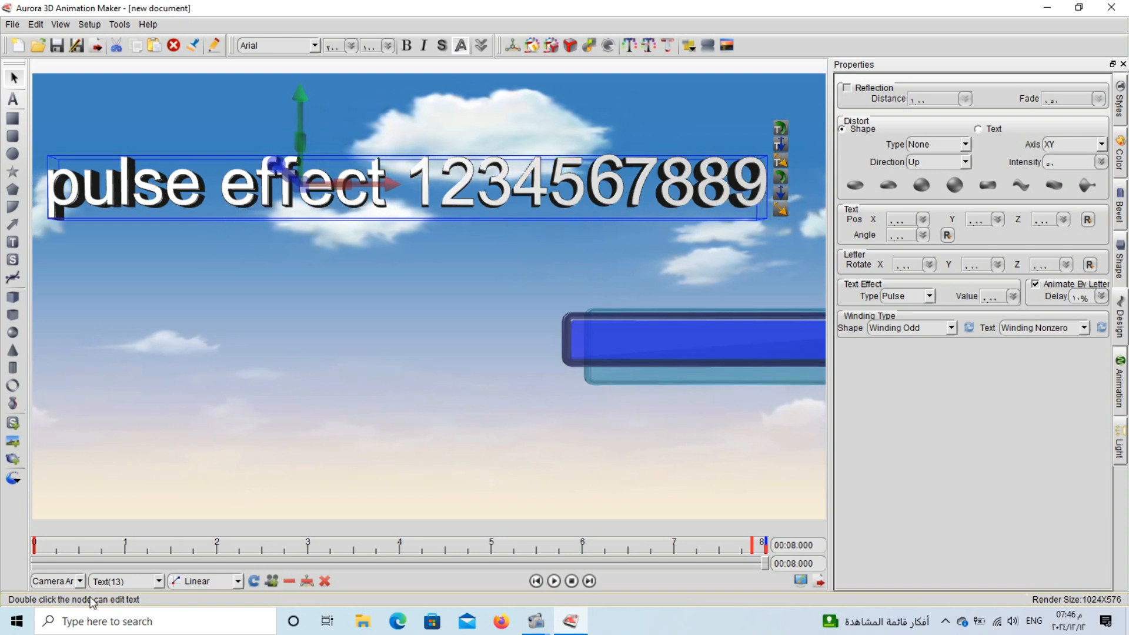
# Switch the timeline to node animation and move the white text further down at 8 s, checking the scene near 1 s
pyautogui.click(80, 581)
pyautogui.click(56, 535)
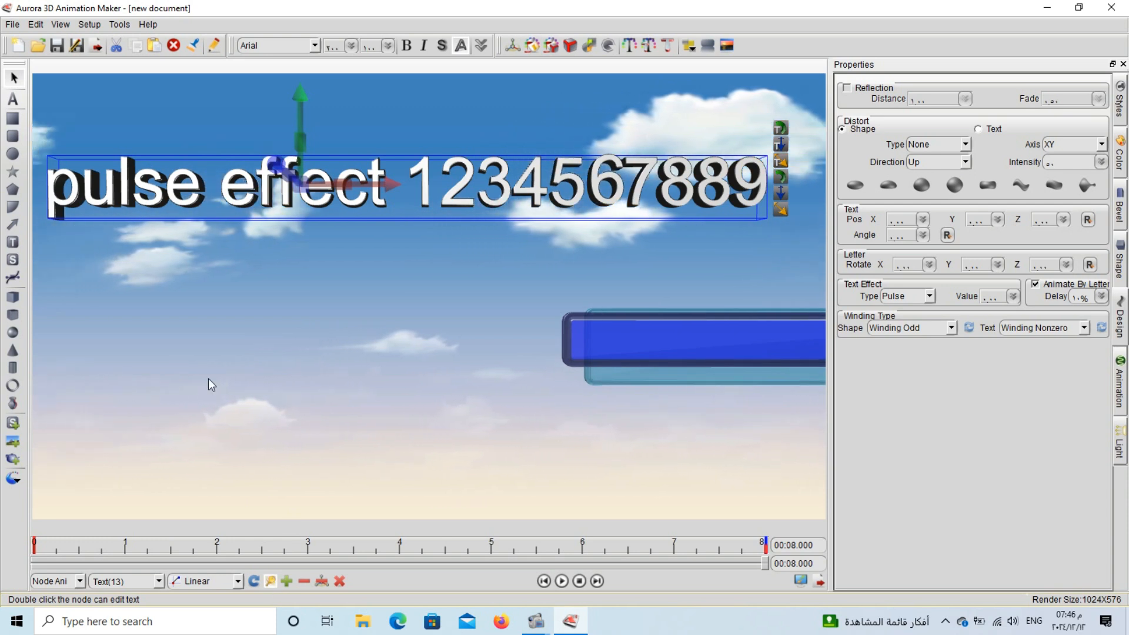
pyautogui.moveTo(192, 198); pyautogui.dragTo(191, 294)
pyautogui.click(131, 545)
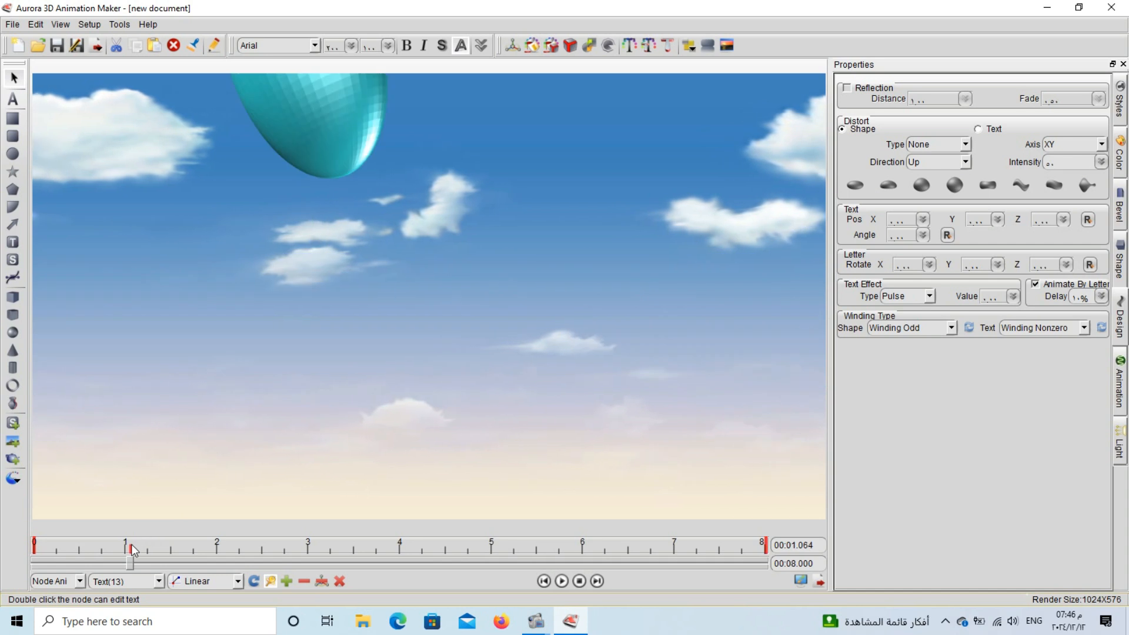
# Keyframe the teal ellipsoid's movement by moving it down into view at 1.064 s and repositioning it at 2.360 s and about 3.4 s
pyautogui.moveTo(322, 144); pyautogui.dragTo(299, 342)
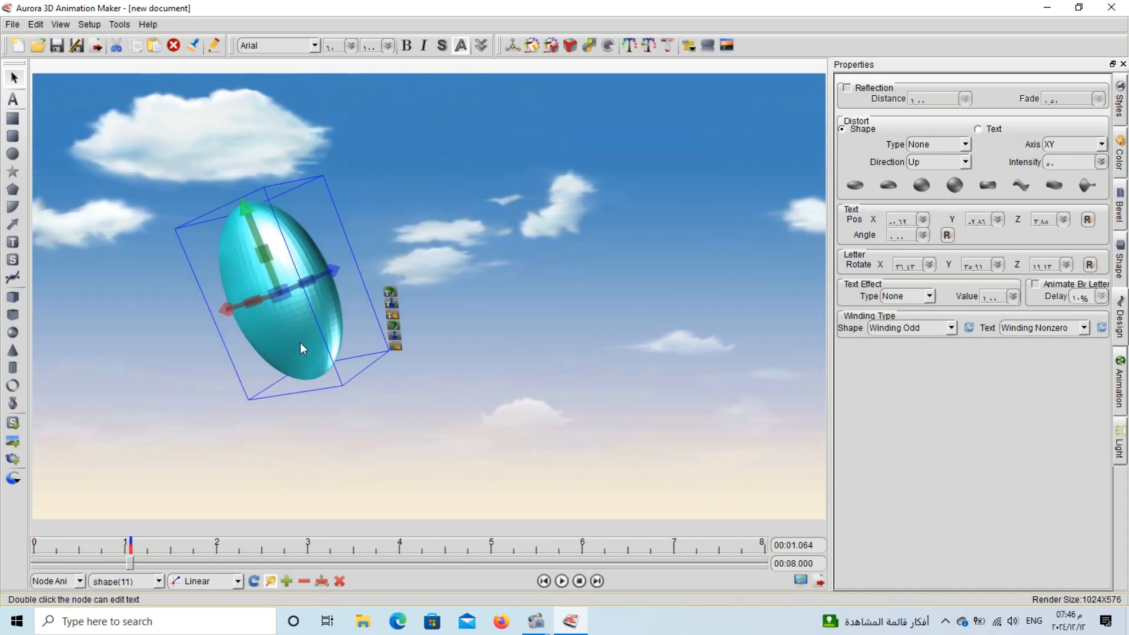
pyautogui.click(249, 544)
pyautogui.moveTo(277, 410); pyautogui.dragTo(446, 373)
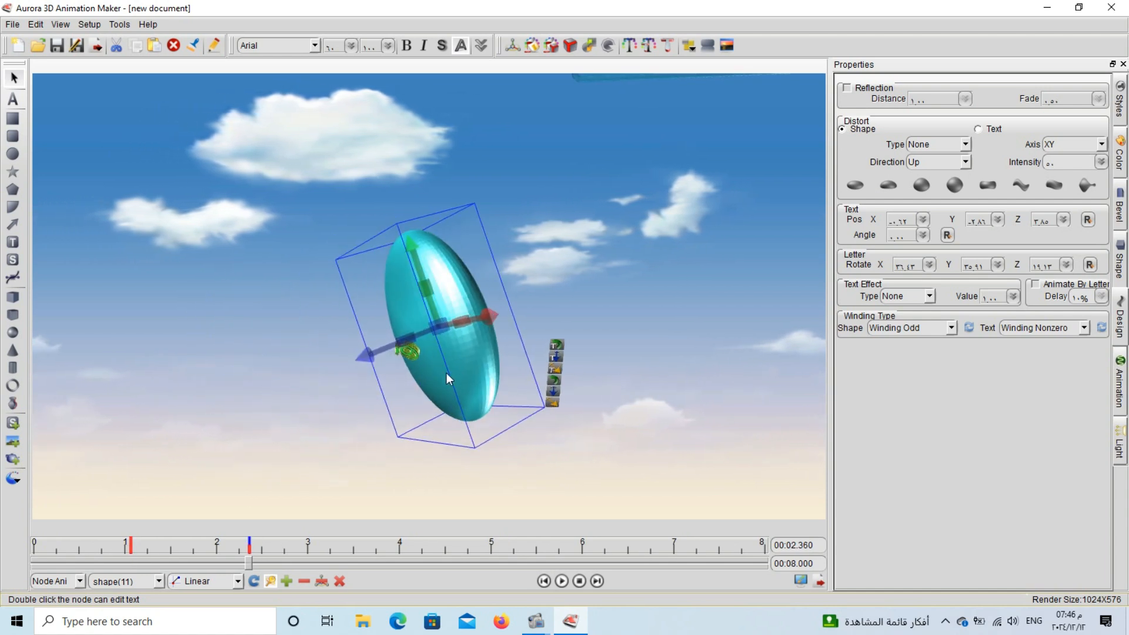
pyautogui.click(344, 547)
pyautogui.moveTo(395, 426); pyautogui.dragTo(528, 410)
# At 3.900 s, move the white "pulse effect" text to the lower left and the dark blue banner down near the view's lower edge
pyautogui.click(451, 562)
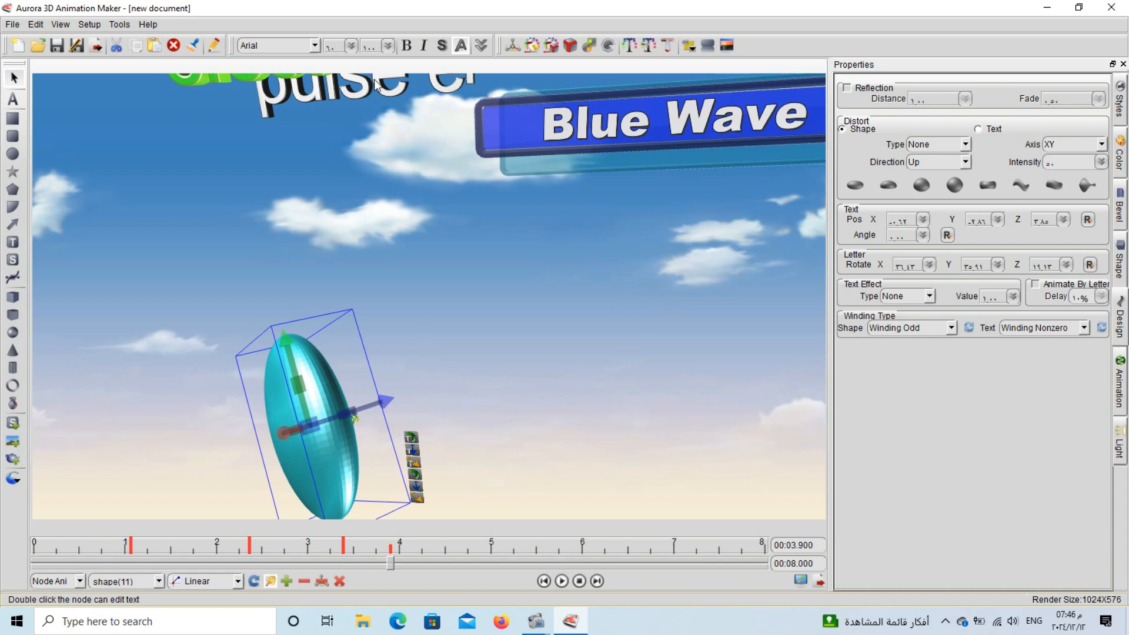
pyautogui.moveTo(369, 87); pyautogui.dragTo(150, 497)
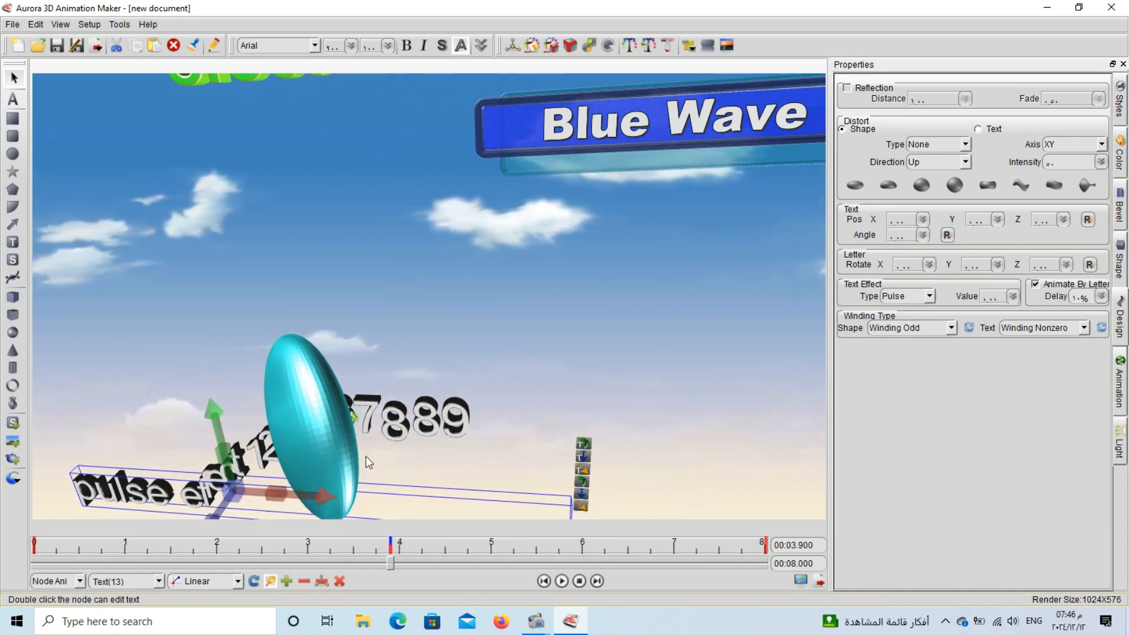
pyautogui.moveTo(522, 134); pyautogui.dragTo(505, 457)
# Lower the "Blue Wave" text at 4.400 s and the translucent teal bar at 5.230 s
pyautogui.click(498, 561)
pyautogui.moveTo(573, 129); pyautogui.dragTo(585, 438)
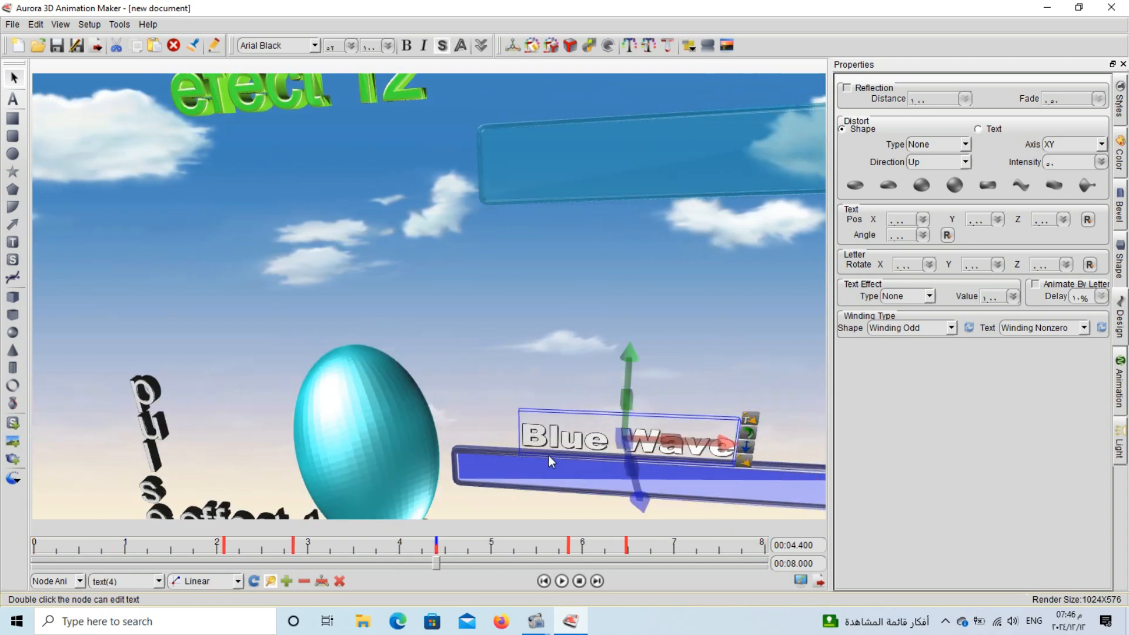
pyautogui.click(517, 561)
pyautogui.click(604, 171)
pyautogui.moveTo(603, 170); pyautogui.dragTo(612, 345)
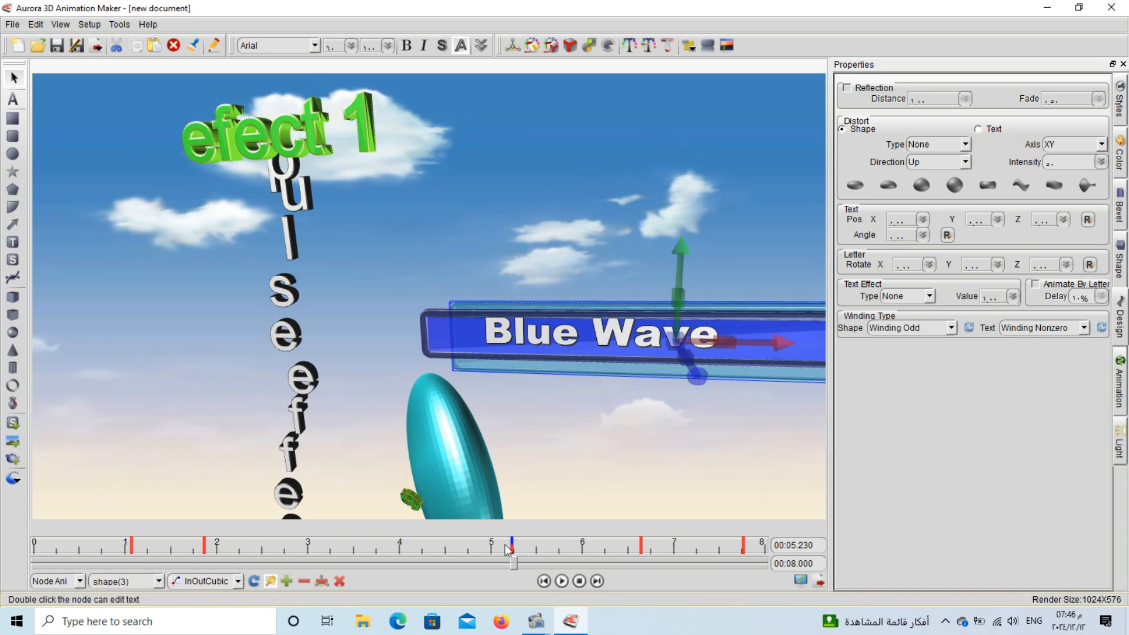
# Check the scene at 5.750 s and play the animation to review the new object movements
pyautogui.click(570, 558)
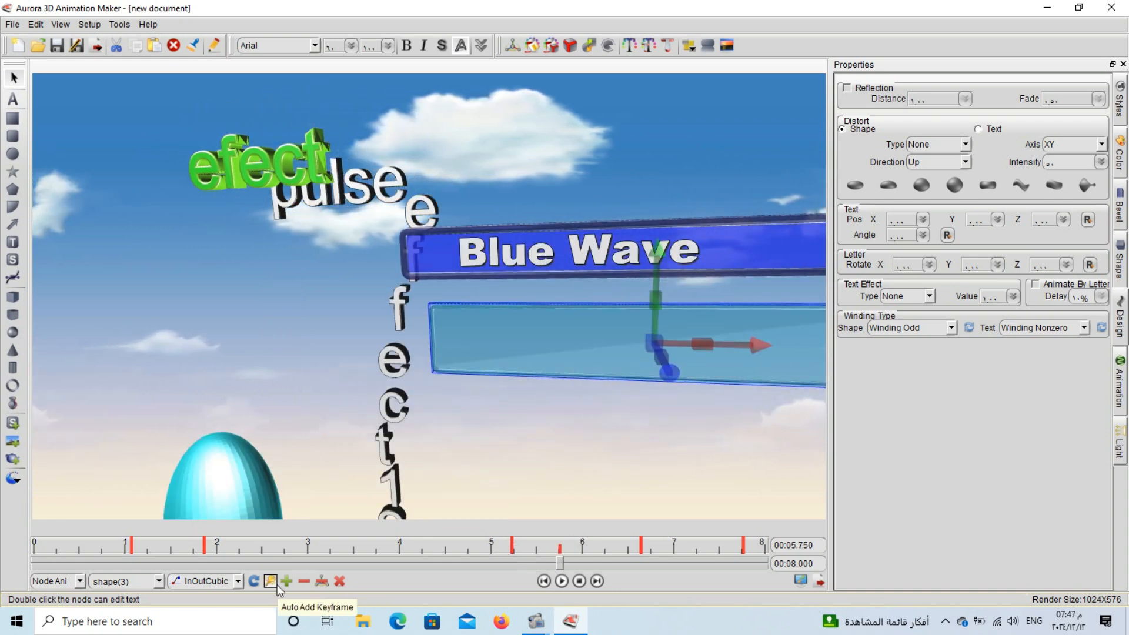
pyautogui.click(564, 583)
pyautogui.click(568, 585)
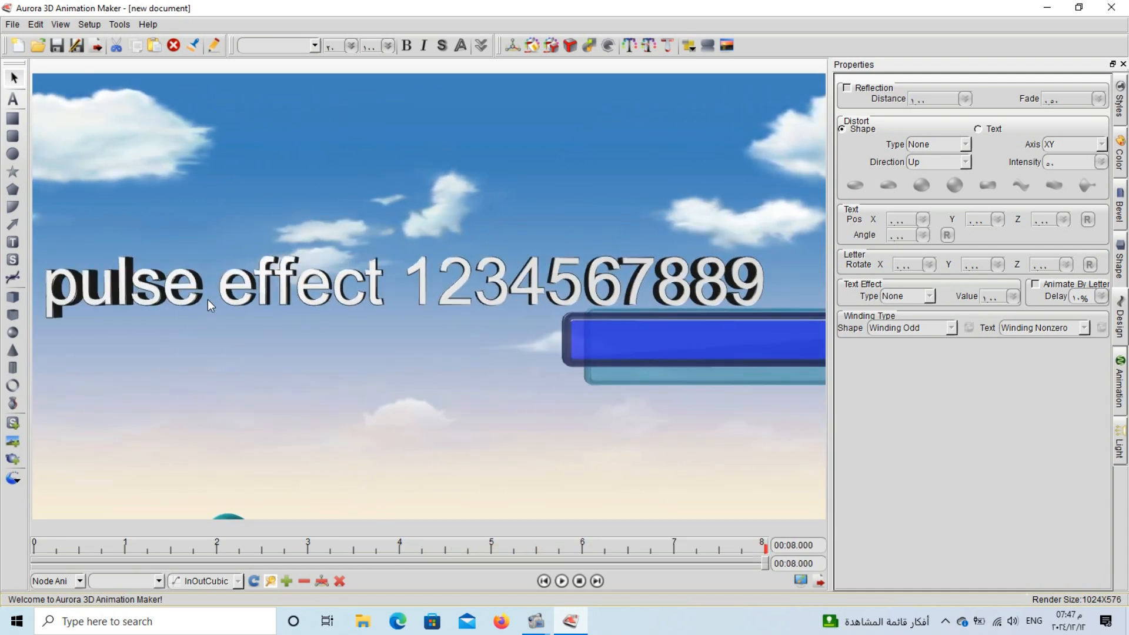
# Start saving the project as a new file
pyautogui.click(21, 27)
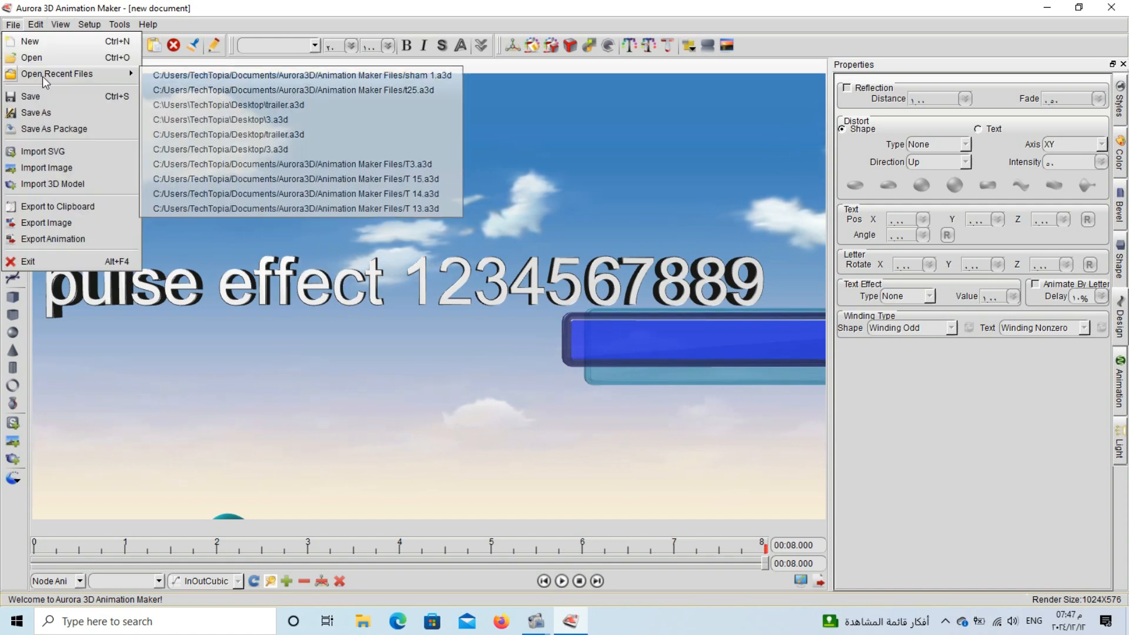
pyautogui.click(52, 108)
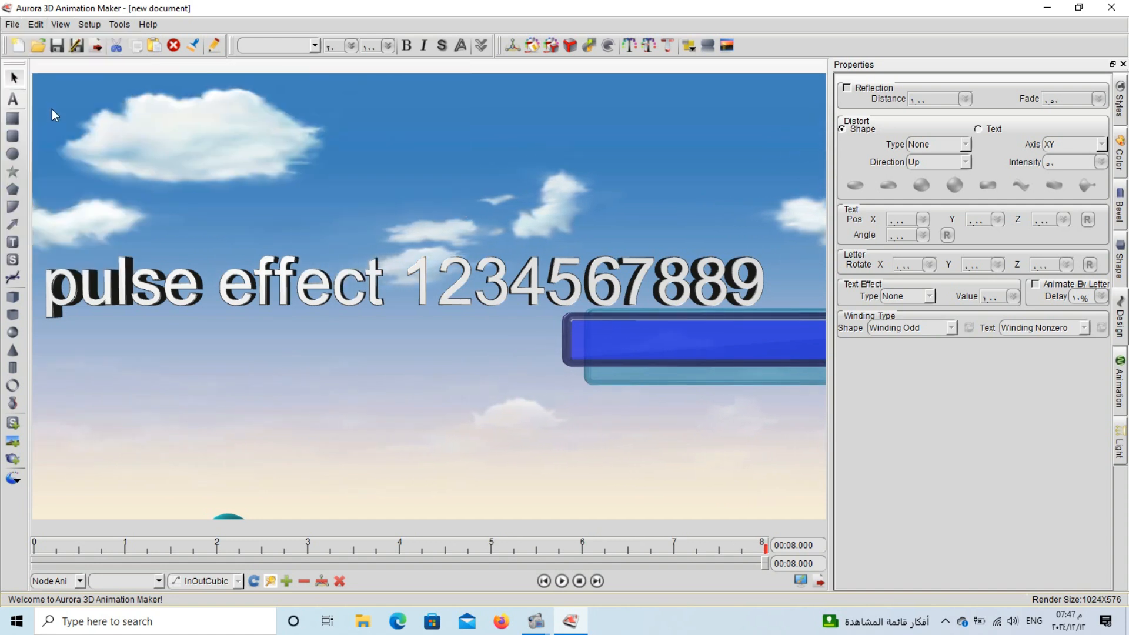